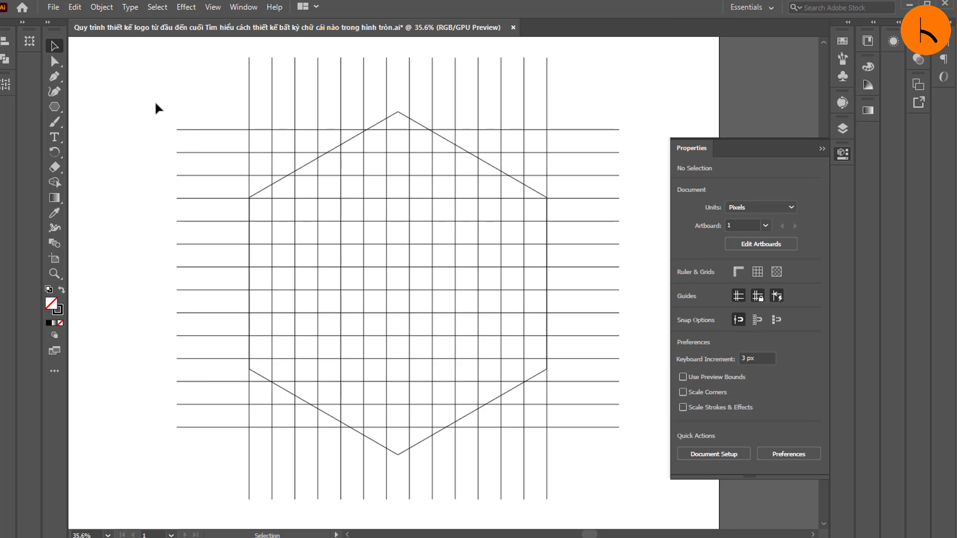
Step: Select the group of vertical grid lines and paste a copy of it in place behind the original
left_click_drag(161, 106, 192, 272)
left_click_drag(230, 69, 632, 83)
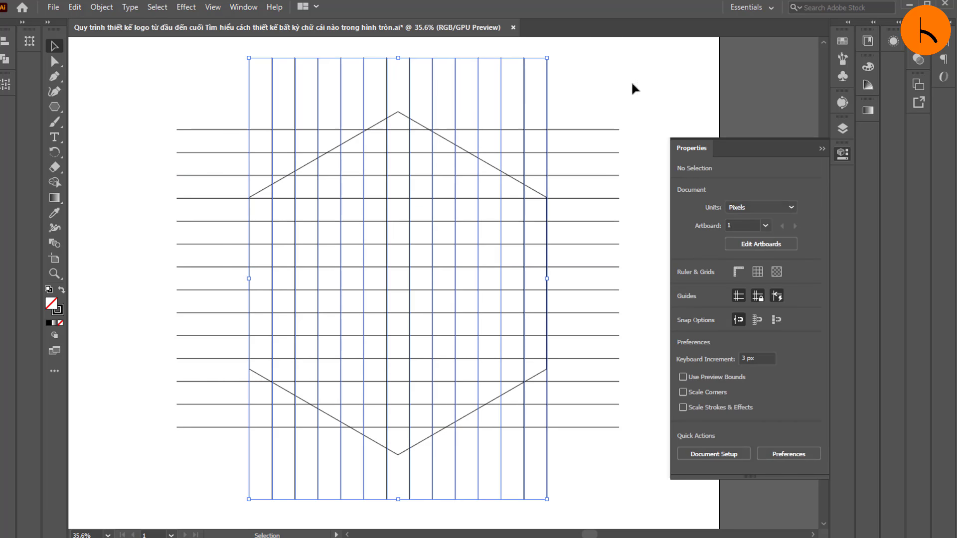
left_click(233, 92)
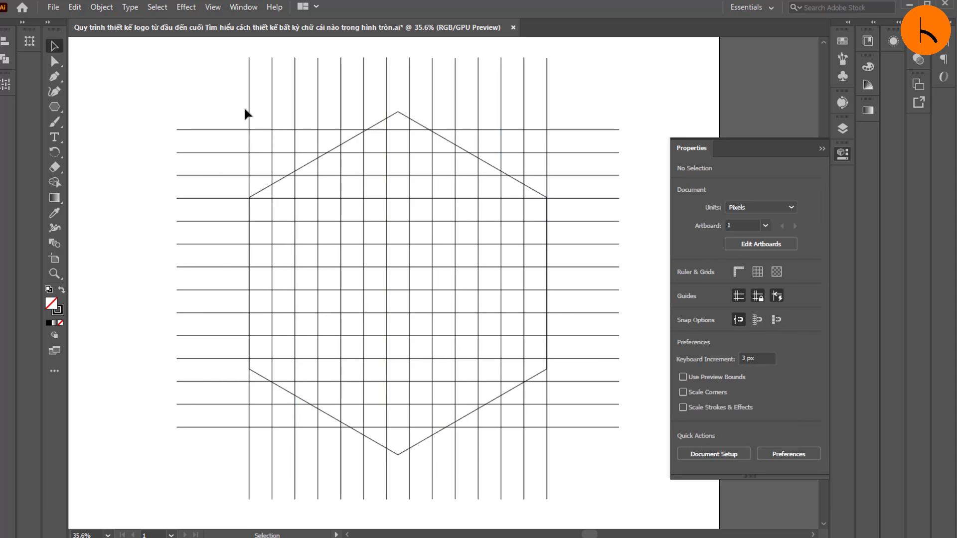
left_click_drag(239, 120, 594, 100)
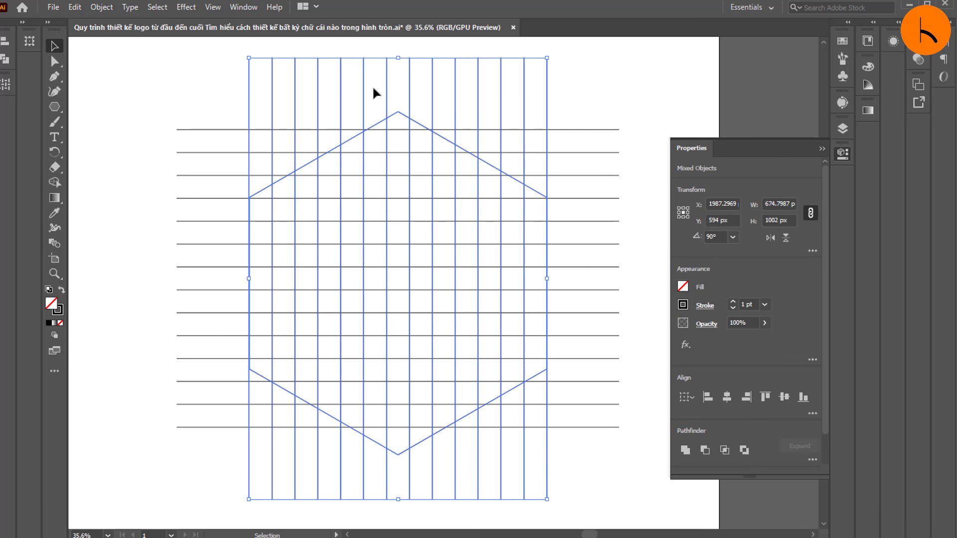
left_click_drag(191, 61, 629, 96)
key("a")
key("v")
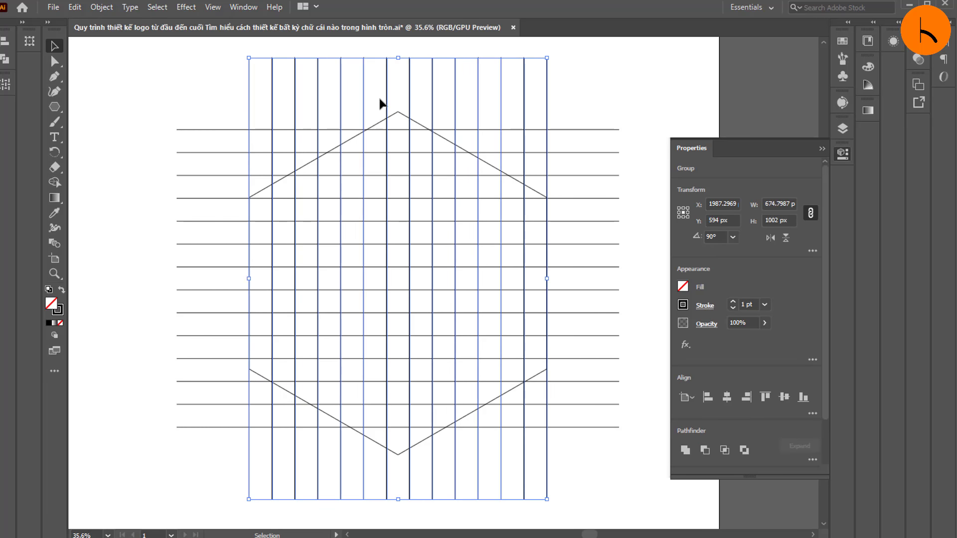
right_click(380, 100)
mouse_move(494, 247)
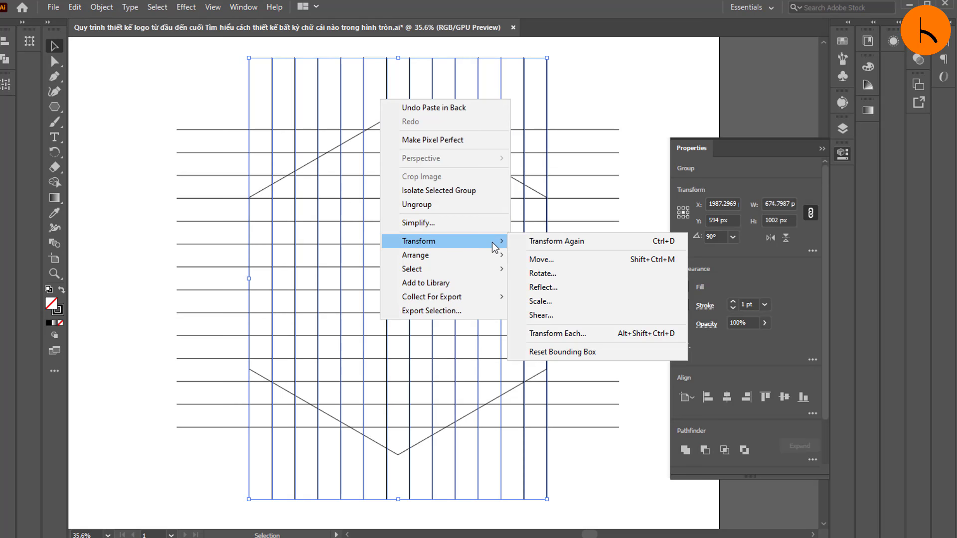
left_click(543, 273)
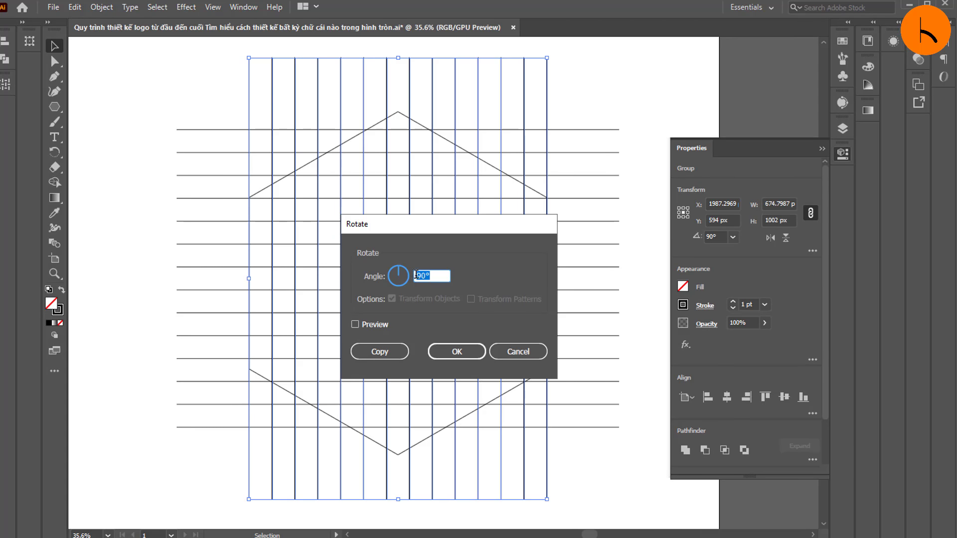
left_click(519, 351)
left_click(166, 69)
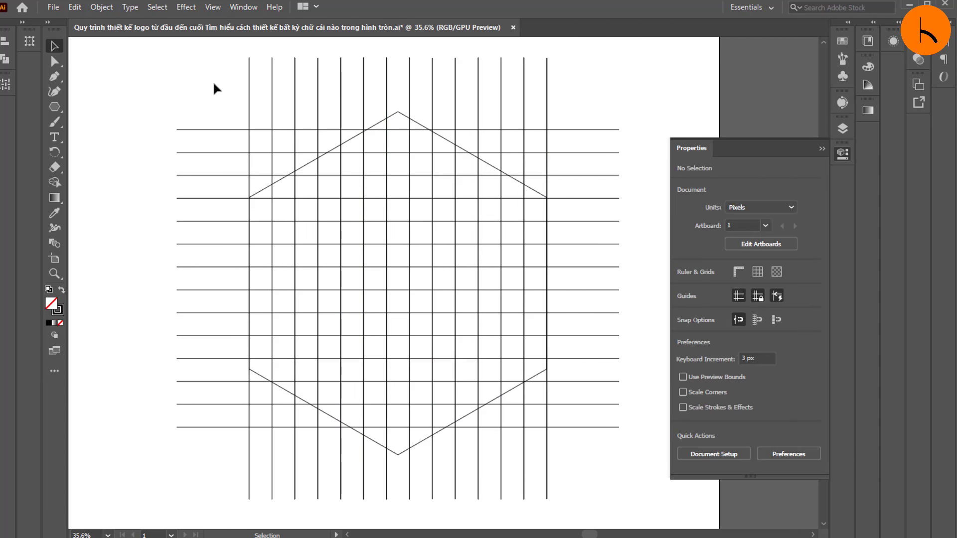
Step: Rotate one copy of the vertical line group to an angle of 30°
left_click(249, 107)
scroll(330, 127, "up", 1)
right_click(330, 127)
left_click(723, 237)
scroll(718, 231, "down", 19)
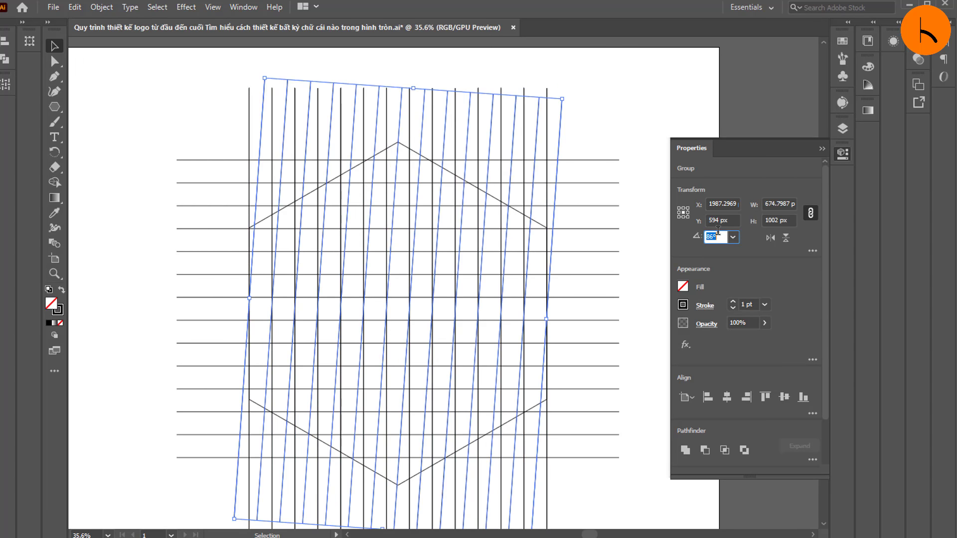
scroll(717, 232, "down", 12)
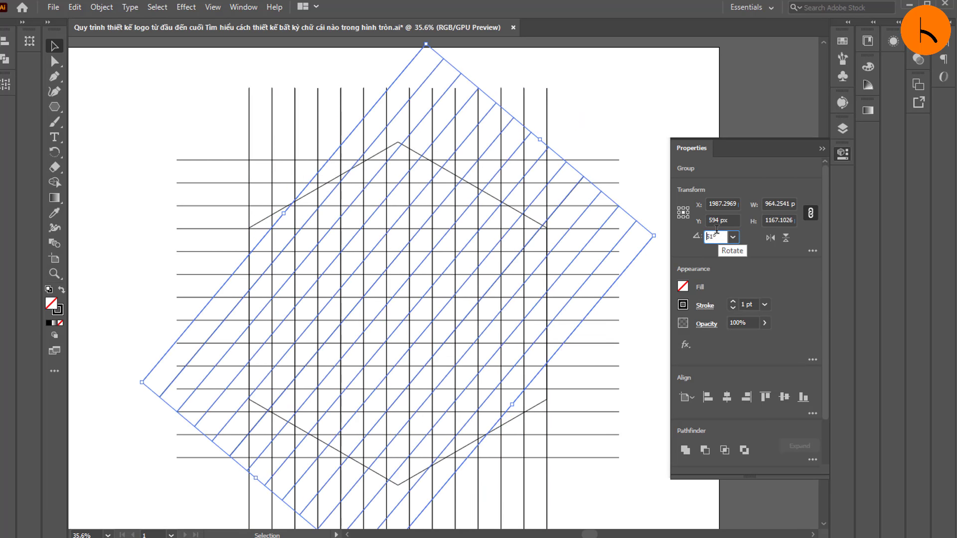
scroll(740, 243, "up", 2)
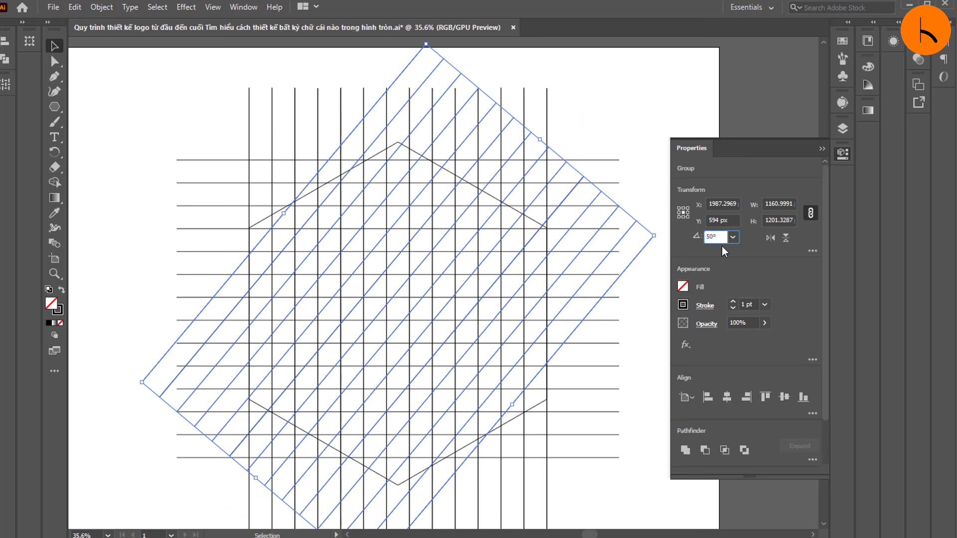
scroll(714, 235, "down", 20)
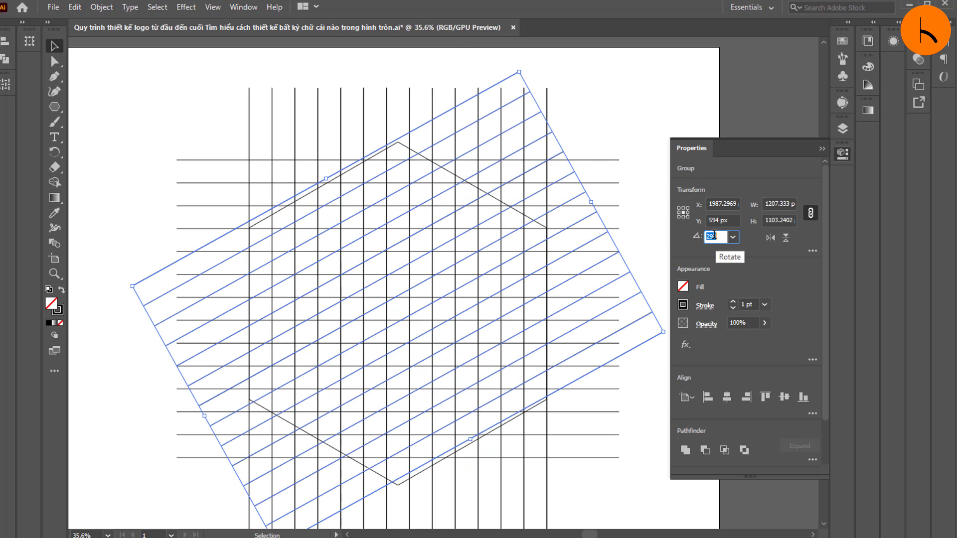
scroll(714, 234, "up", 1)
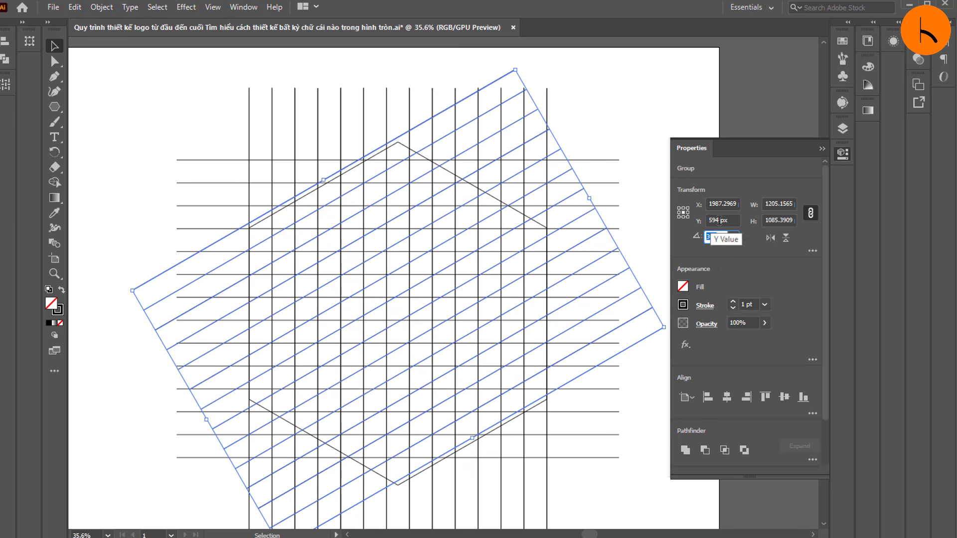
Step: Move the slanted line group to Y 605 px, aligning its outer lines with the hexagon's edges
scroll(719, 220, "up", 9)
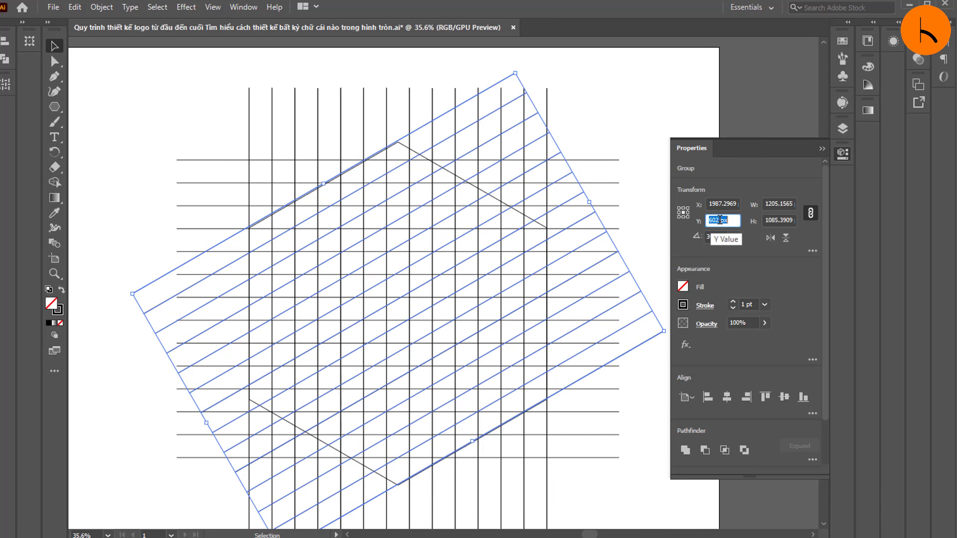
scroll(719, 220, "up", 2)
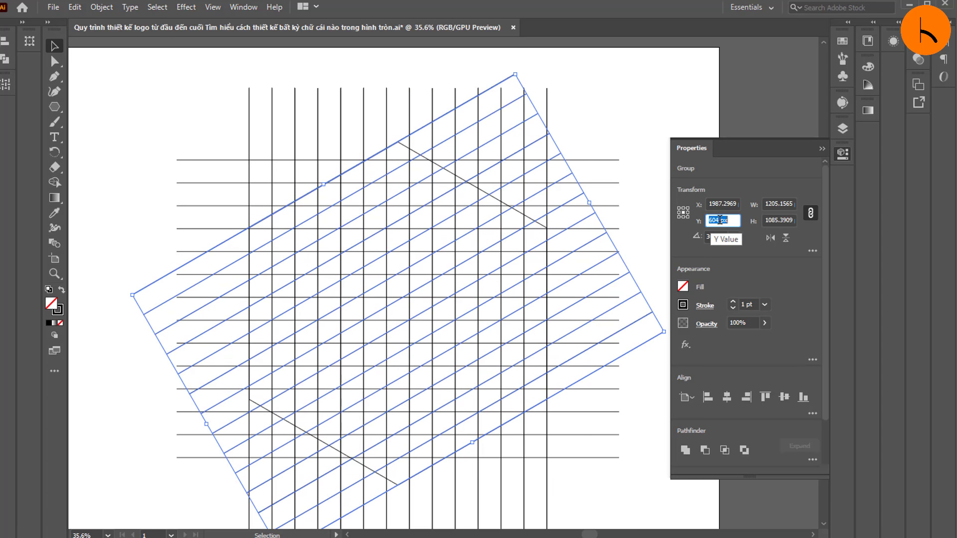
left_click(647, 120)
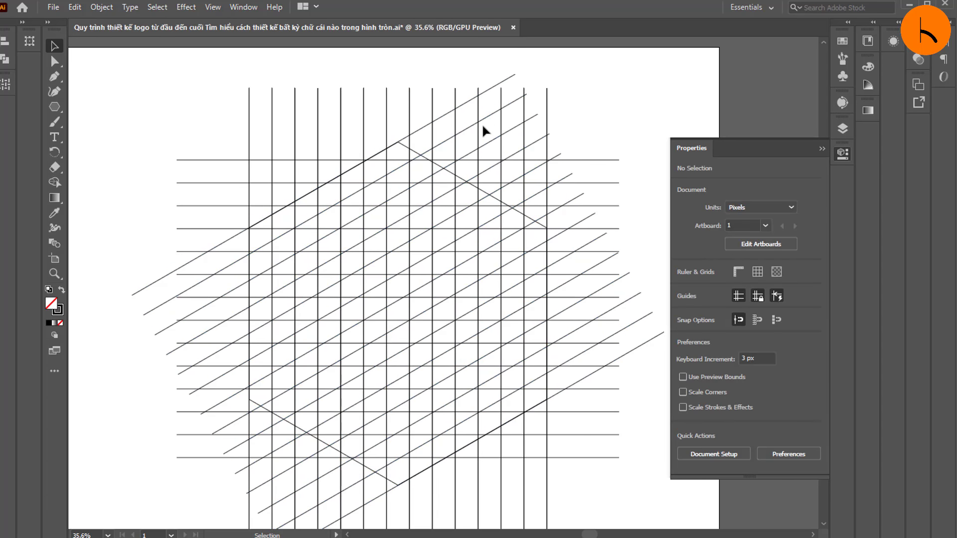
left_click(490, 89)
right_click(411, 203)
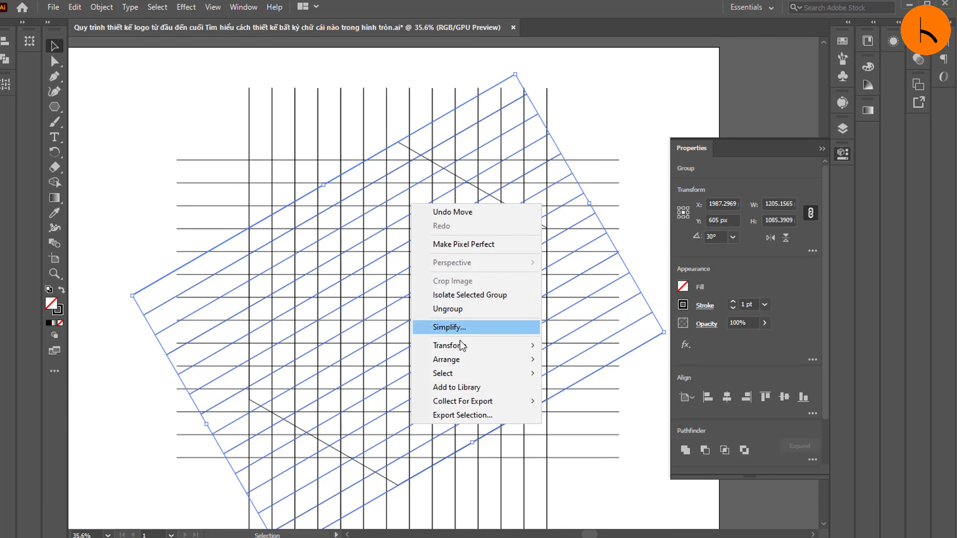
mouse_move(464, 345)
left_click(588, 381)
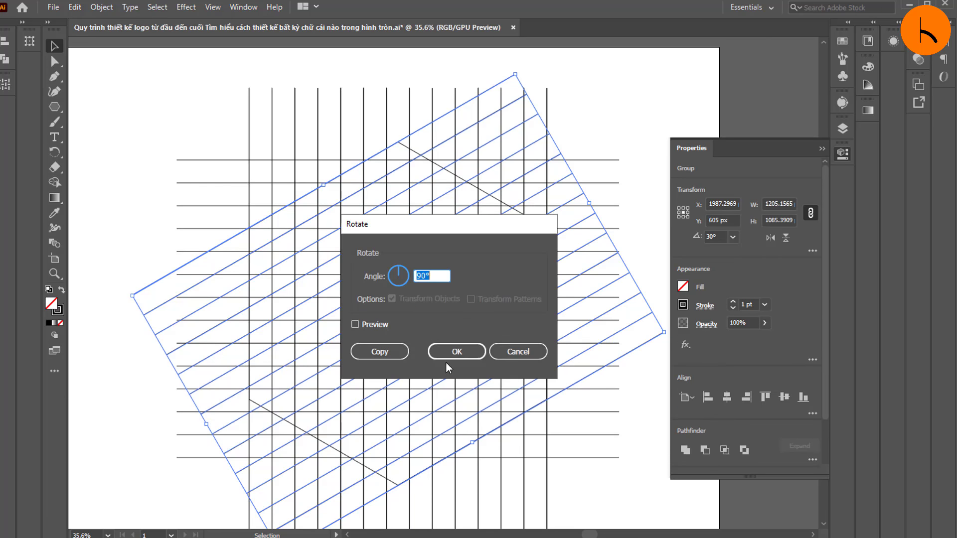
left_click(518, 352)
Step: Try to reflect the slanted line group itself across the vertical axis
right_click(403, 269)
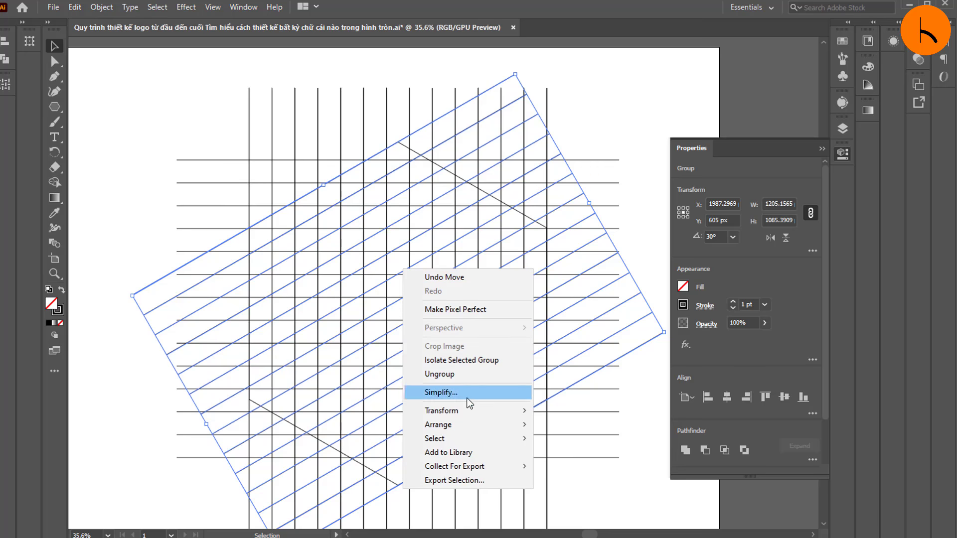
mouse_move(467, 408)
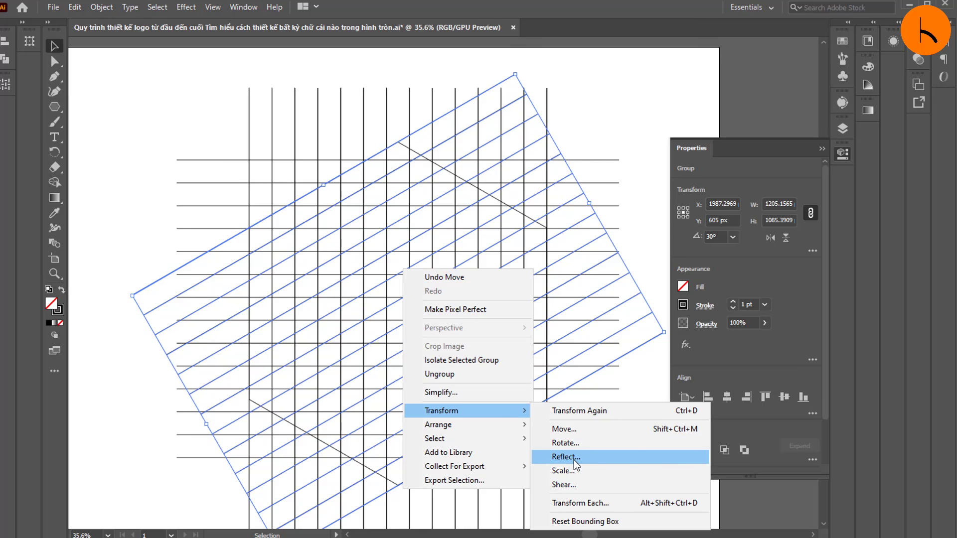
left_click(566, 457)
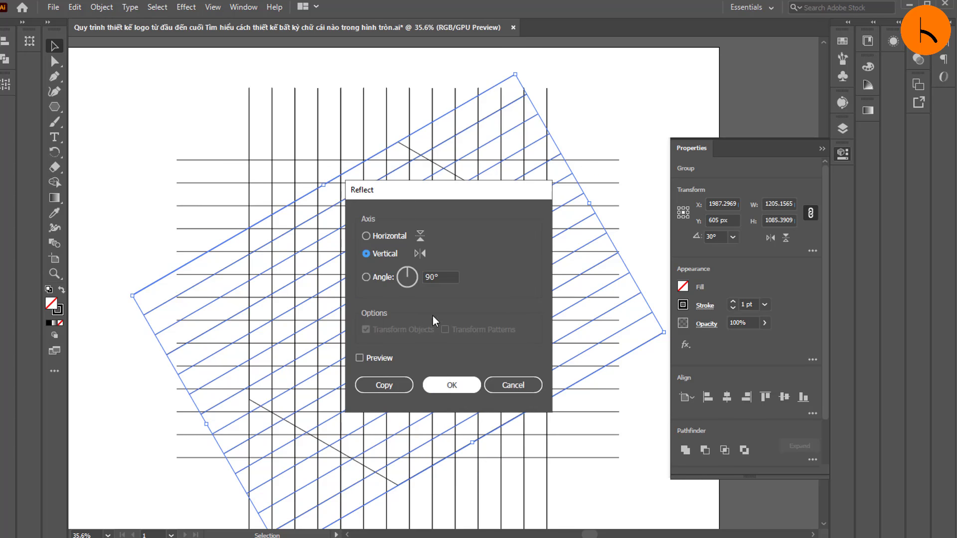
left_click(445, 384)
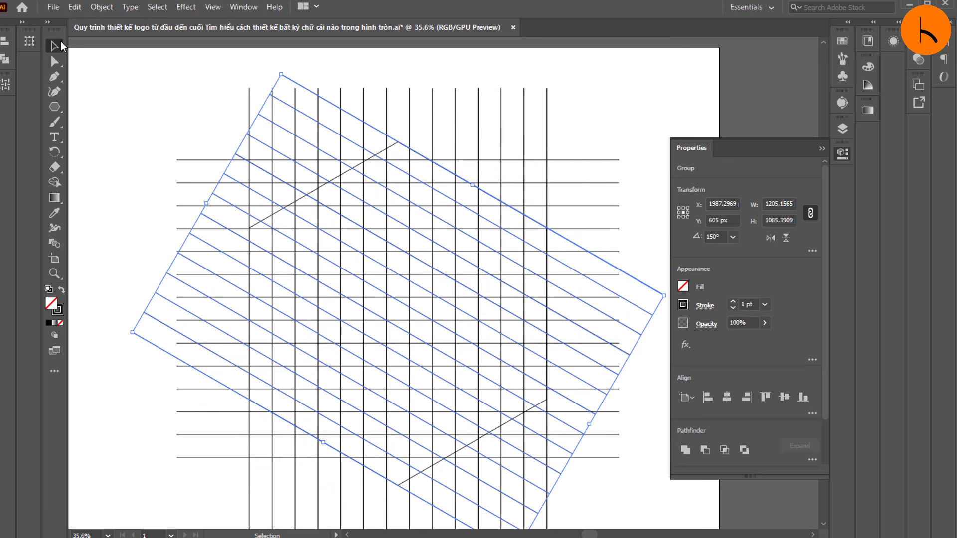
left_click(79, 55)
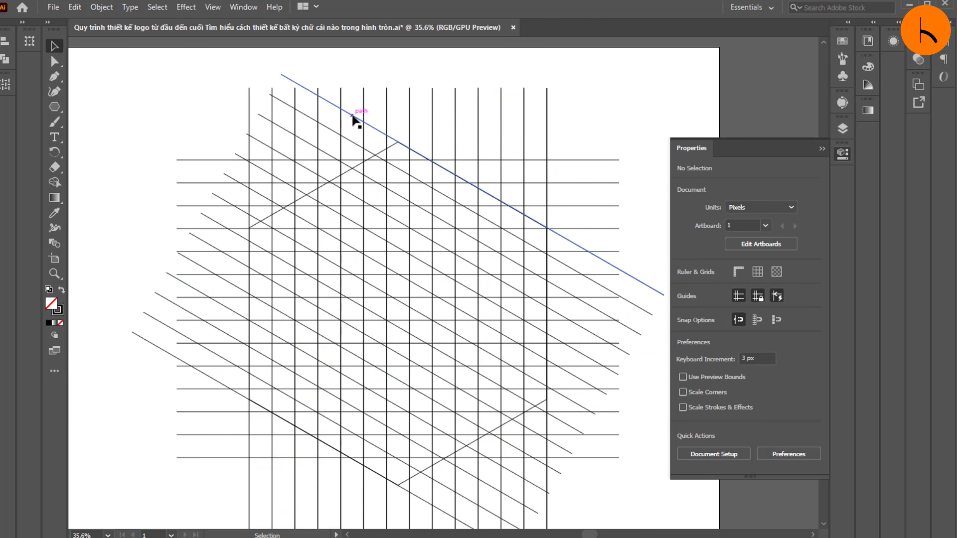
Step: Paste a copy of the 30° line group behind it and reflect the copy across the vertical axis
left_click(357, 119)
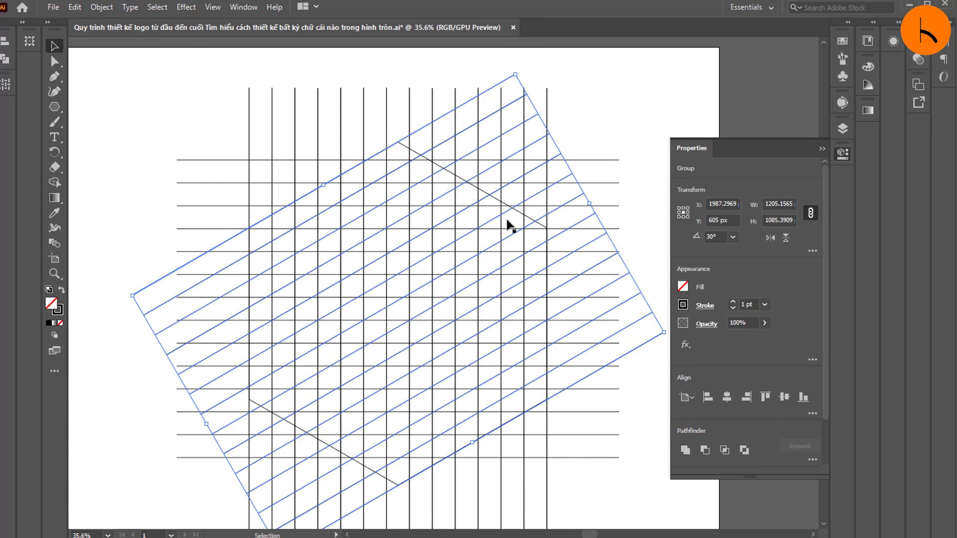
right_click(441, 242)
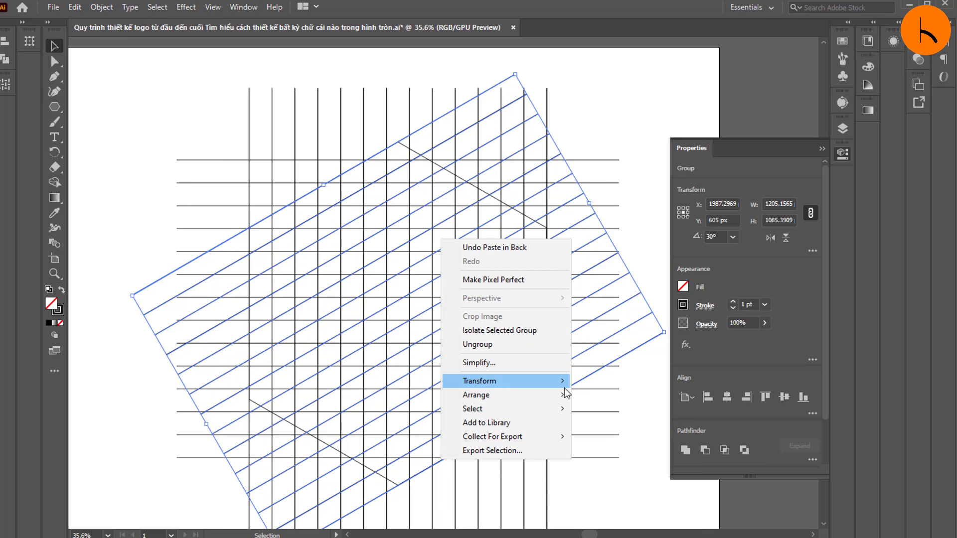
mouse_move(548, 381)
left_click(606, 426)
left_click(451, 386)
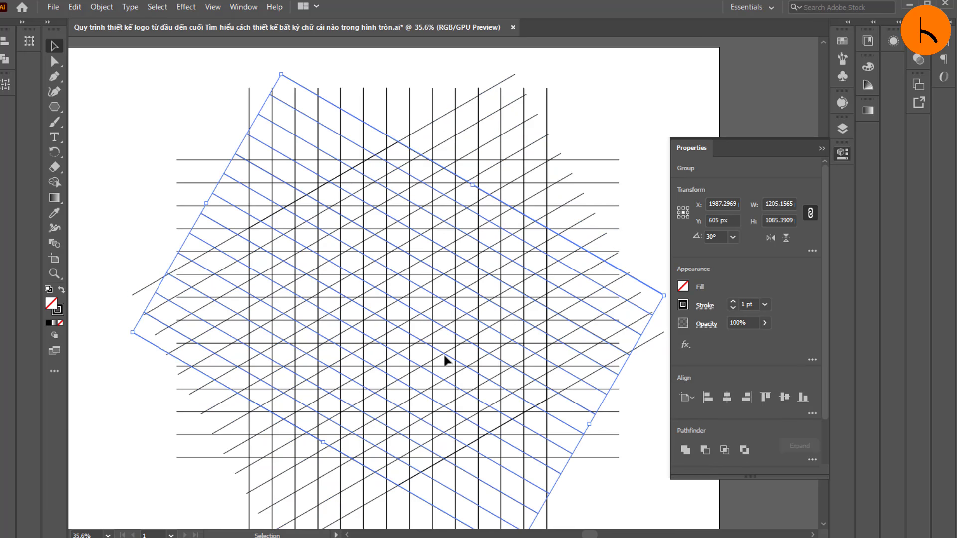
Step: Select the hexagon and all grid lines and set up Shape Builder with a black fill and no stroke
left_click(96, 75)
left_click(54, 182)
left_click(61, 290)
left_click(52, 303)
key("ctrl+a")
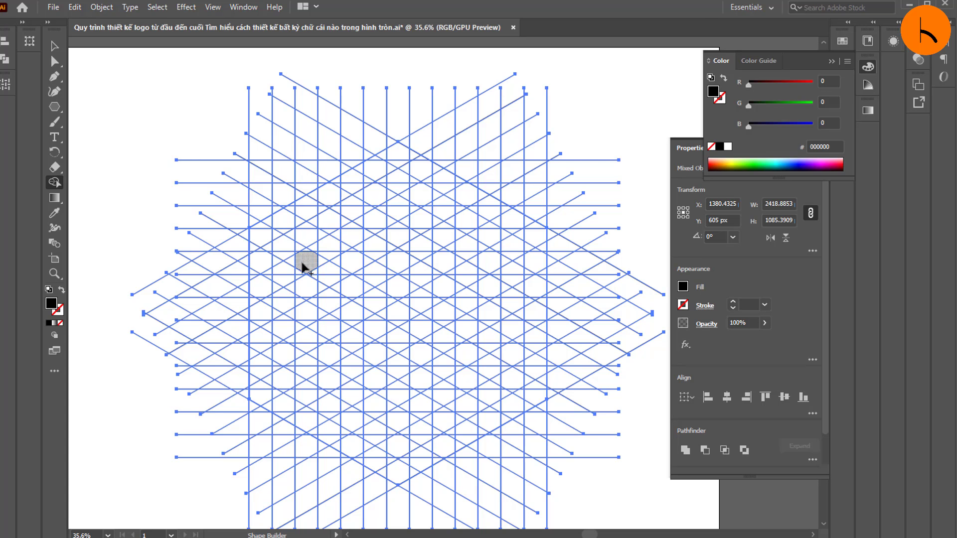
Step: Merge grid cells with Shape Builder into black angular letter shapes along the hexagon's left and right sides
mouse_move(306, 287)
left_mouse_down()
mouse_move(310, 202)
mouse_move(260, 238)
mouse_move(254, 309)
mouse_move(303, 313)
mouse_move(305, 417)
mouse_move(262, 389)
mouse_move(264, 353)
left_mouse_up()
key("ctrl+z")
mouse_move(310, 267)
left_mouse_down()
mouse_move(307, 202)
mouse_move(263, 233)
mouse_move(256, 303)
mouse_move(260, 313)
mouse_move(298, 314)
mouse_move(301, 418)
mouse_move(258, 386)
mouse_move(261, 349)
mouse_move(272, 412)
left_mouse_up()
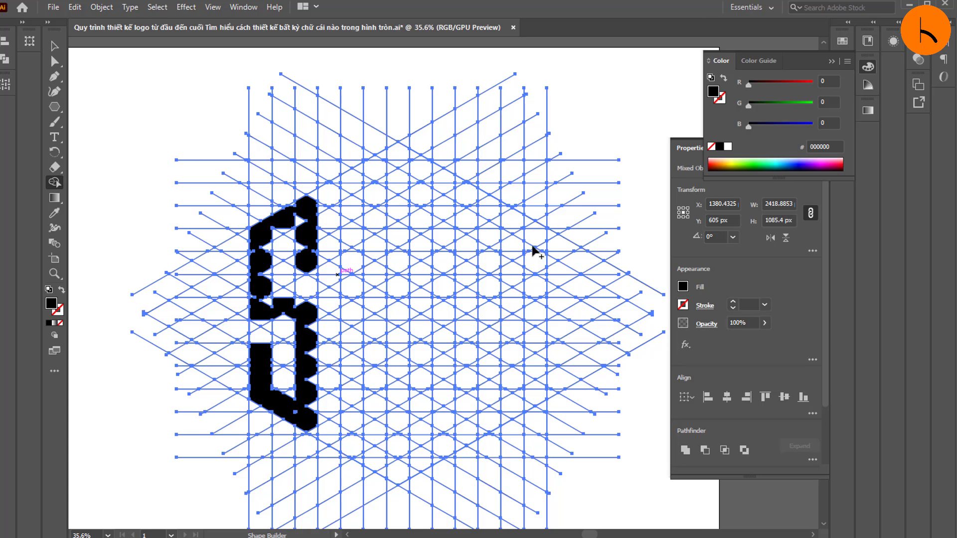
mouse_move(533, 249)
left_mouse_down()
mouse_move(483, 196)
mouse_move(488, 304)
mouse_move(530, 308)
mouse_move(534, 382)
mouse_move(527, 398)
mouse_move(483, 421)
mouse_move(486, 348)
mouse_move(491, 424)
mouse_move(481, 431)
mouse_move(530, 403)
mouse_move(540, 376)
mouse_move(539, 312)
mouse_move(492, 304)
mouse_move(542, 301)
mouse_move(504, 309)
left_mouse_up()
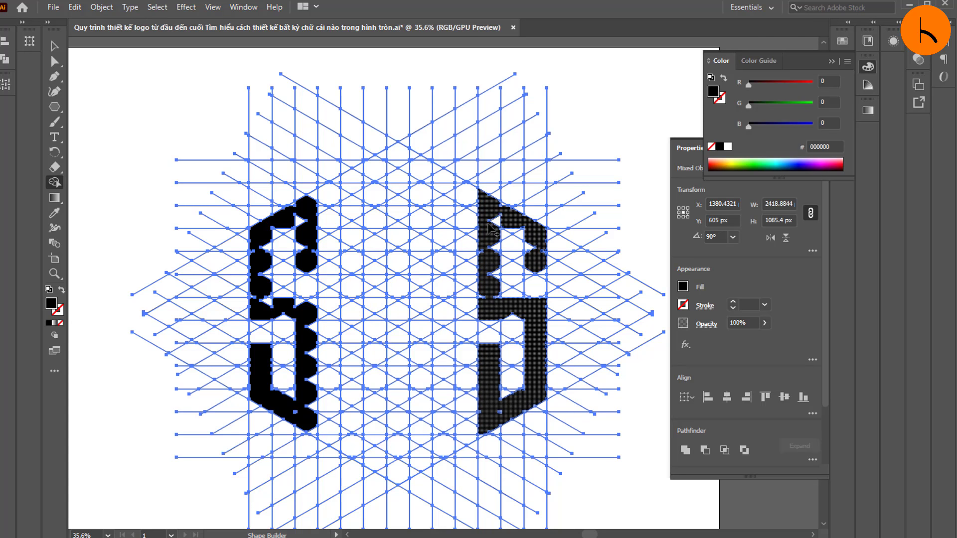
mouse_move(511, 223)
left_mouse_down()
mouse_move(536, 239)
mouse_move(493, 269)
mouse_move(496, 288)
mouse_move(527, 235)
mouse_move(527, 272)
mouse_move(548, 275)
left_mouse_up()
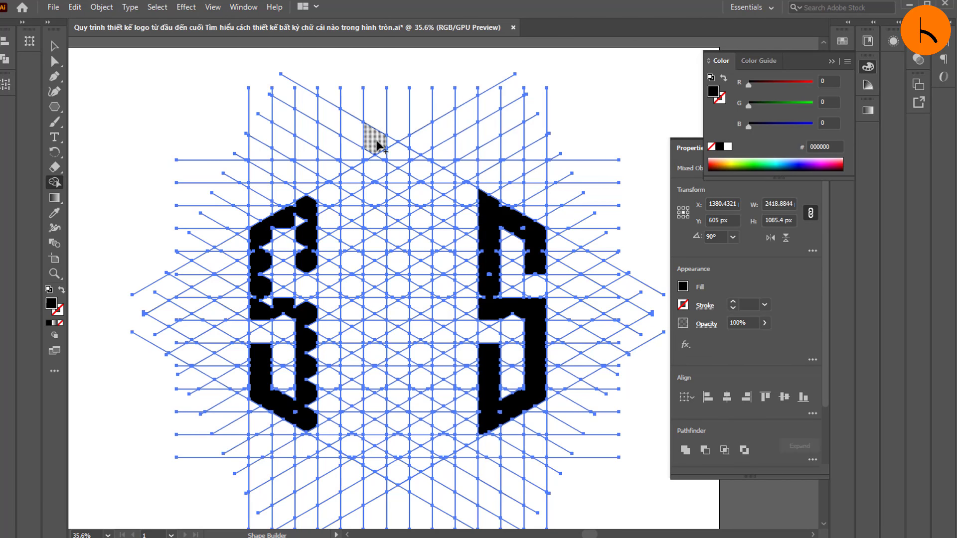
Step: Merge the grid cells of three vertical bars in the hexagon's centre, joined by a peaked top, into a black shape
mouse_move(407, 151)
left_mouse_down()
mouse_move(391, 293)
mouse_move(397, 482)
left_mouse_up()
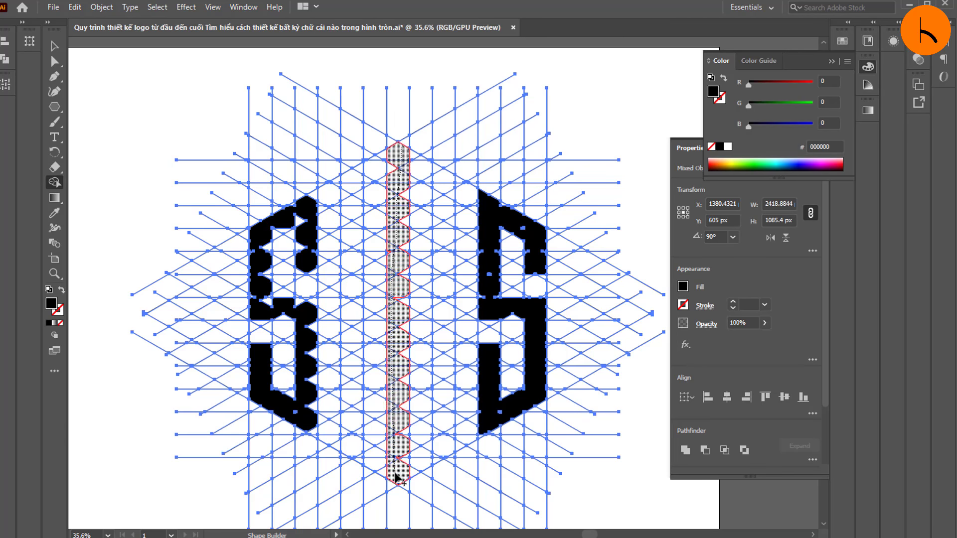
mouse_move(399, 168)
left_mouse_down()
mouse_move(367, 175)
mouse_move(344, 246)
mouse_move(353, 451)
left_mouse_up()
mouse_move(398, 163)
left_mouse_down()
mouse_move(420, 156)
mouse_move(449, 220)
mouse_move(439, 451)
left_mouse_up()
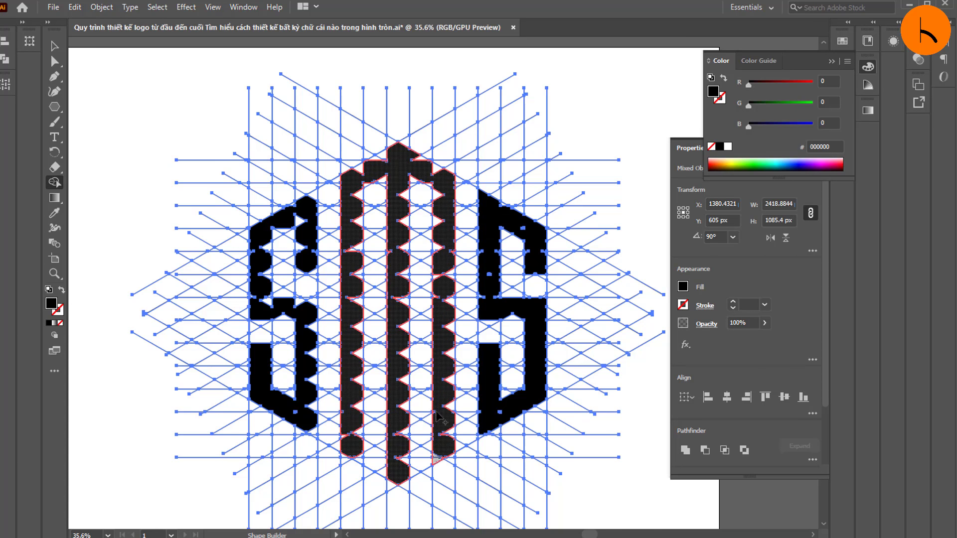
Step: Merge the leftover small cells along the upper part of the left black shape with Shape Builder to straighten its edges
left_click(54, 273)
left_click_drag(335, 269, 406, 270)
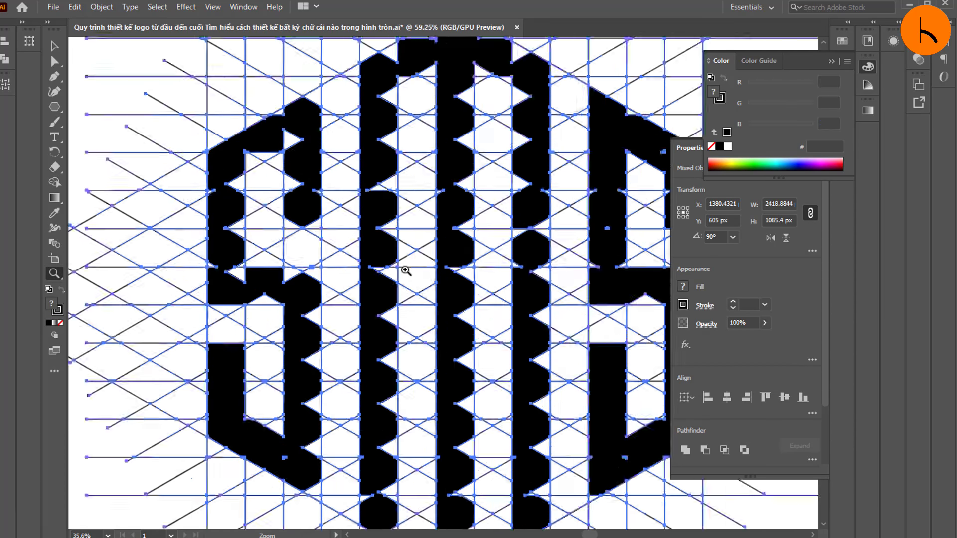
left_click_drag(247, 199, 324, 199)
scroll(249, 199, "up", 4)
left_click(54, 182)
left_click_drag(367, 148, 344, 179)
left_click_drag(322, 225, 299, 219)
left_click_drag(269, 256, 236, 238)
mouse_move(305, 172)
left_mouse_down()
mouse_move(288, 185)
mouse_move(263, 234)
mouse_move(236, 249)
left_mouse_up()
scroll(330, 200, "down", 1)
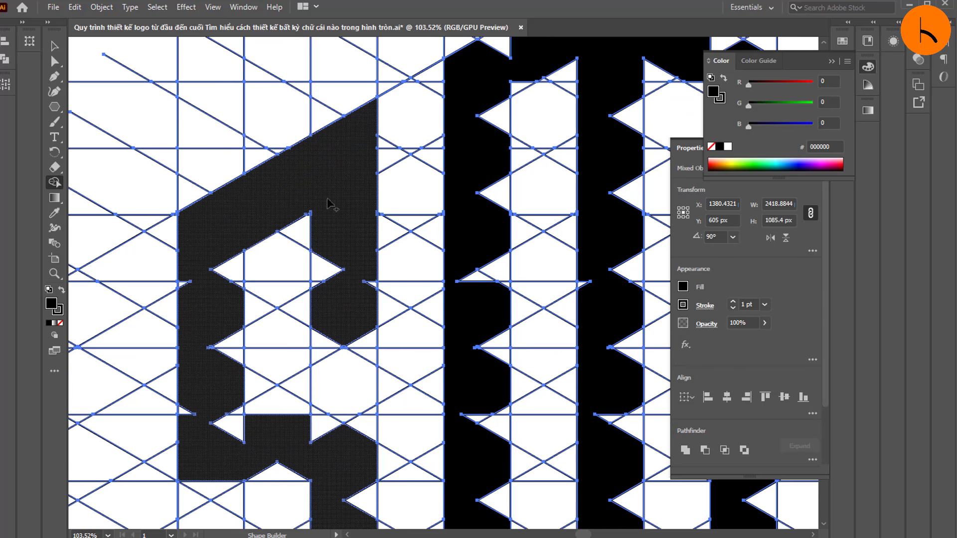
mouse_move(337, 214)
left_mouse_down()
mouse_move(327, 299)
mouse_move(353, 292)
mouse_move(319, 295)
left_mouse_up()
Step: Merge the leftover cells in the left black shape's upper vertical stroke and middle crossbar with Shape Builder to straighten their edges
scroll(329, 281, "down", 1)
mouse_move(220, 210)
left_mouse_down()
mouse_move(226, 344)
mouse_move(239, 237)
mouse_move(234, 366)
mouse_move(197, 319)
left_mouse_up()
scroll(234, 317, "down", 1)
left_click_drag(190, 344, 191, 326)
scroll(215, 290, "down", 3)
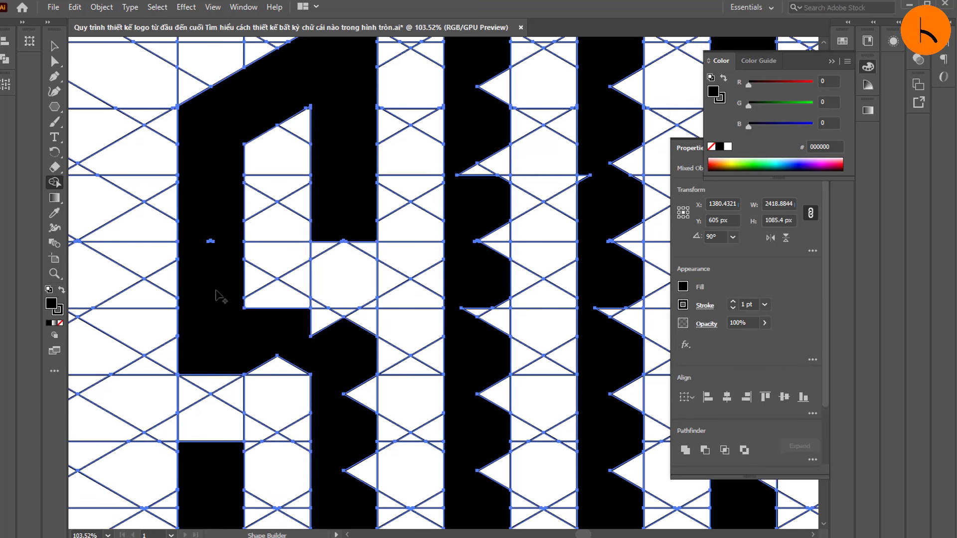
mouse_move(273, 303)
left_mouse_down()
mouse_move(364, 305)
mouse_move(355, 384)
left_mouse_up()
scroll(269, 286, "down", 3)
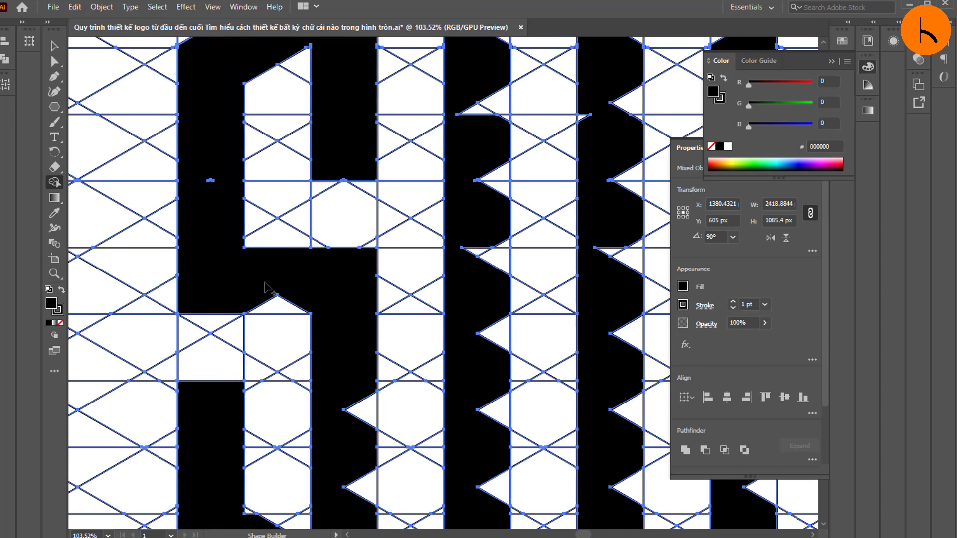
left_click_drag(301, 305, 303, 306)
Step: Merge the leftover cells along the lower vertical strokes and slanted base of the left black shape to straighten its edges
scroll(324, 300, "down", 5)
left_click_drag(360, 317, 367, 333)
left_click_drag(349, 394, 366, 410)
left_click_drag(349, 471, 365, 487)
scroll(349, 399, "down", 7)
left_click_drag(349, 439, 366, 458)
left_click_drag(239, 334, 248, 329)
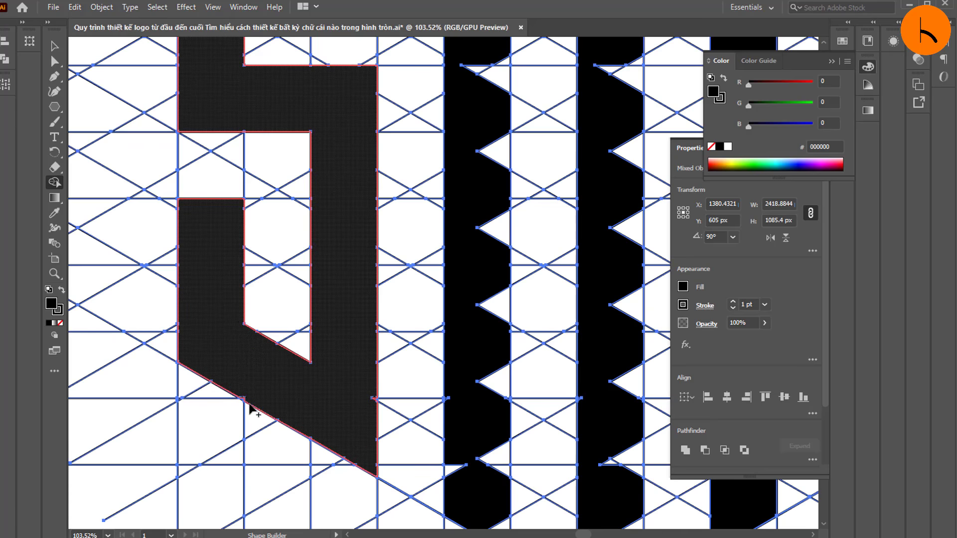
mouse_move(248, 400)
left_mouse_down()
mouse_move(240, 395)
mouse_move(249, 396)
mouse_move(244, 374)
left_mouse_up()
scroll(333, 385, "up", 2)
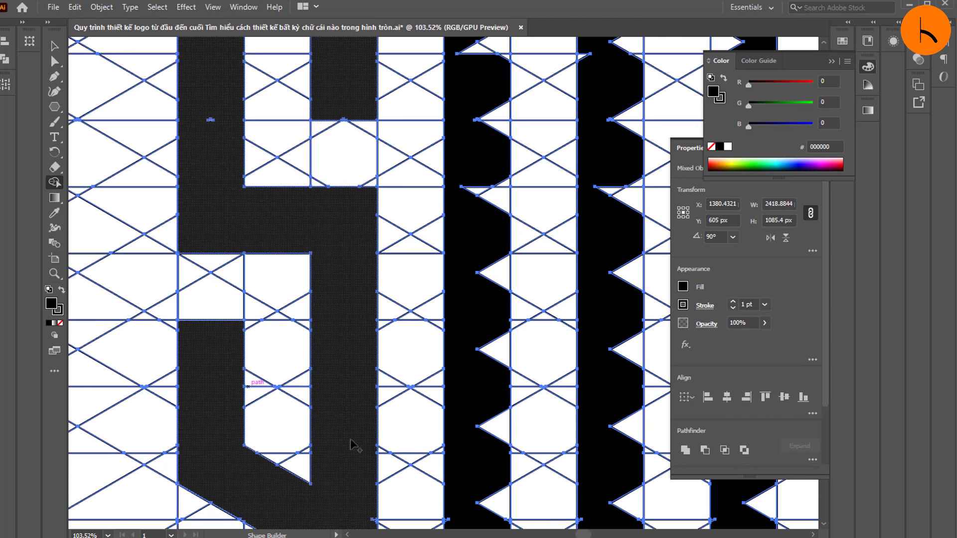
Step: Examine the left black shape for leftover cells, and view the whole logo
scroll(352, 441, "down", 1)
scroll(374, 459, "up", 3)
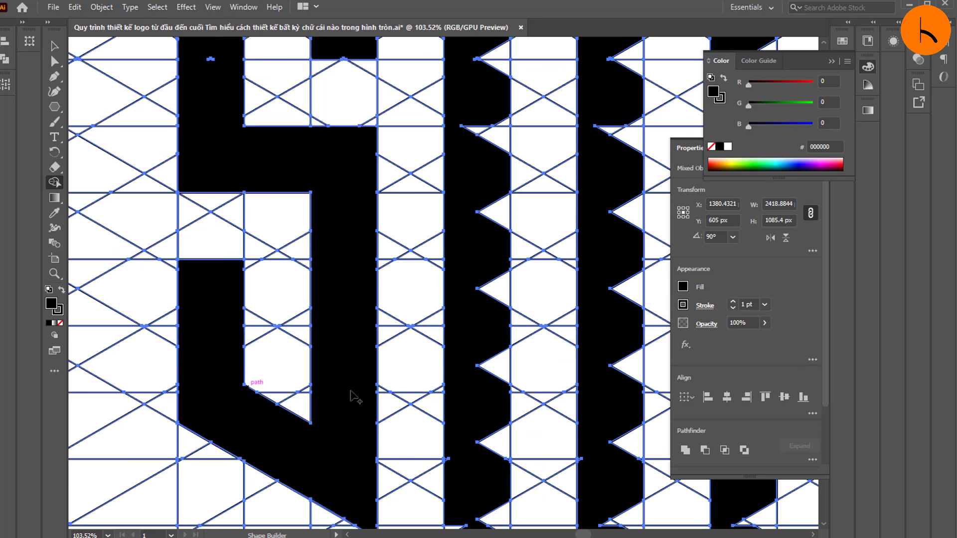
scroll(339, 274, "up", 1)
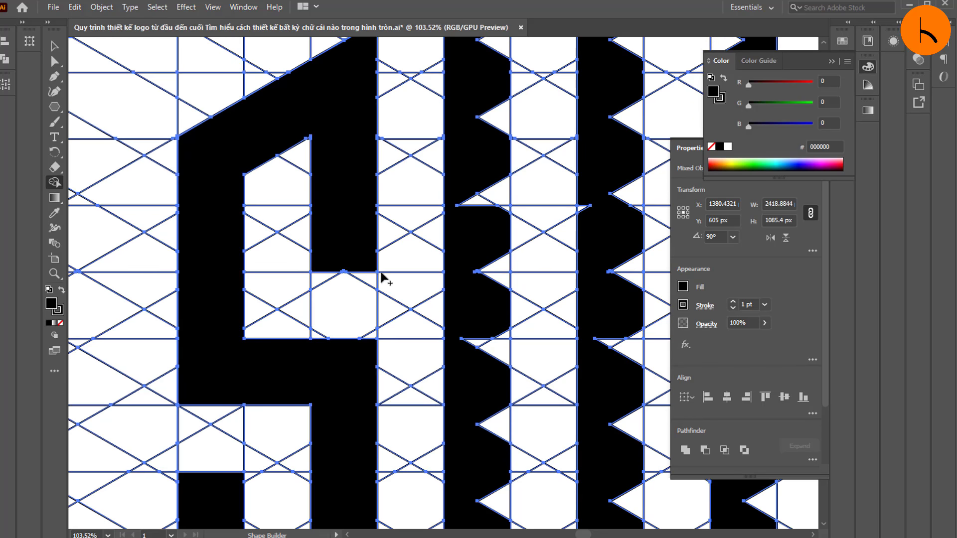
scroll(349, 274, "up", 1)
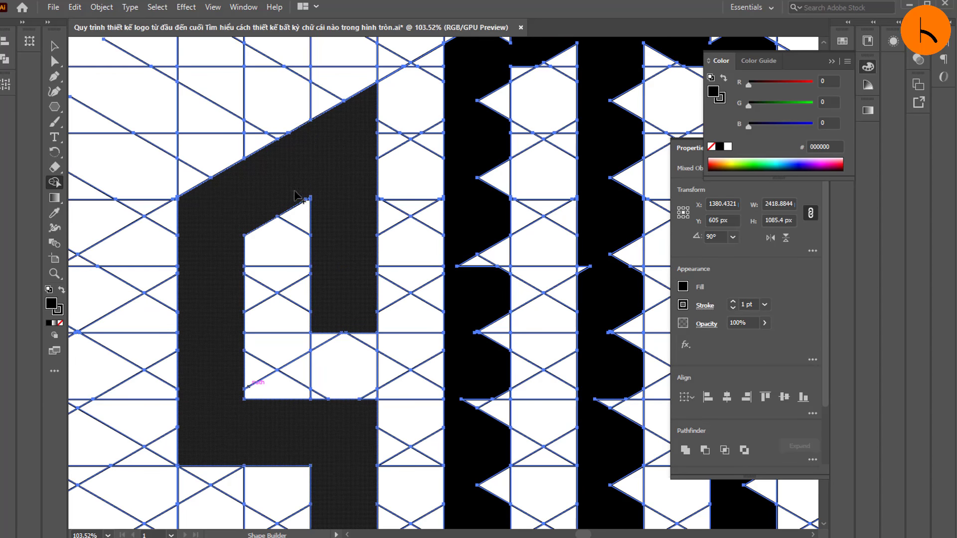
key("ctrl+h")
left_click(55, 273)
left_click_drag(273, 202, 573, 212)
left_click_drag(377, 182, 53, 226)
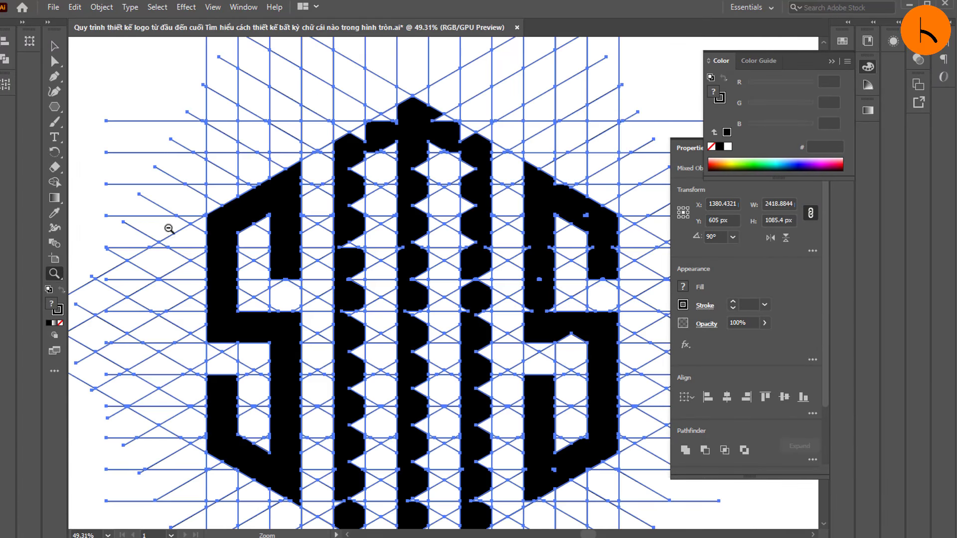
left_click_drag(169, 229, 113, 231)
scroll(350, 337, "down", 2)
left_click_drag(351, 337, 394, 339)
scroll(339, 283, "up", 1)
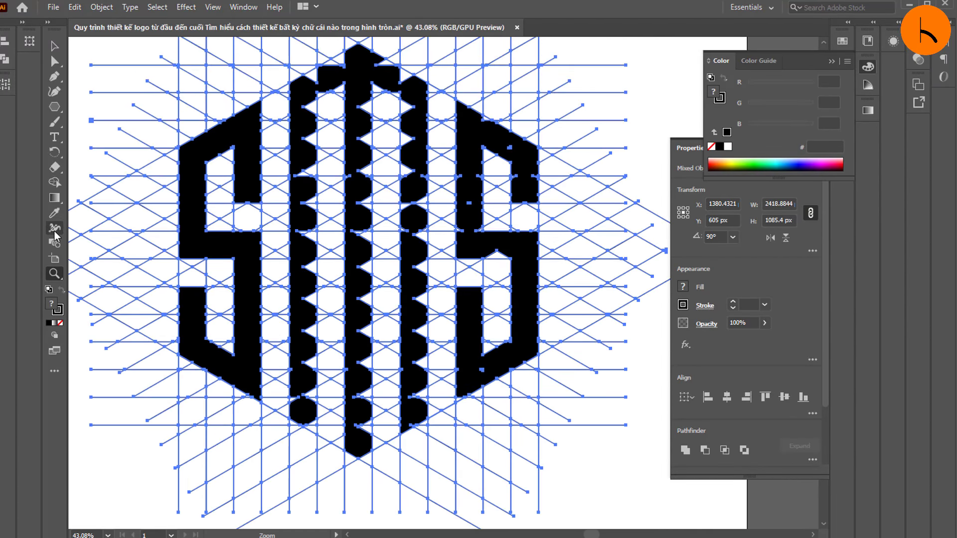
Step: Merge the leftover cells along the peaked top of the three centre bars with Shape Builder to form clean slanted edges
left_click(54, 182)
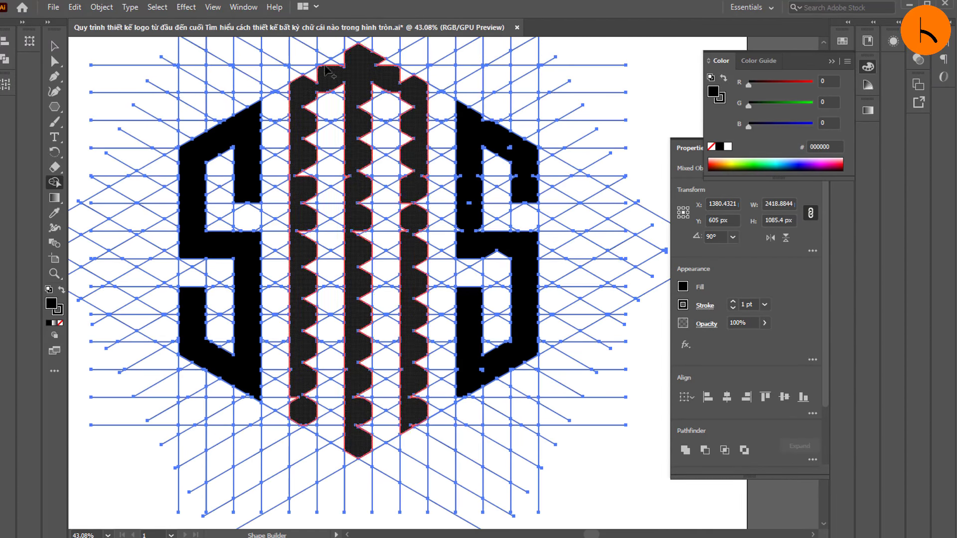
scroll(349, 100, "up", 2)
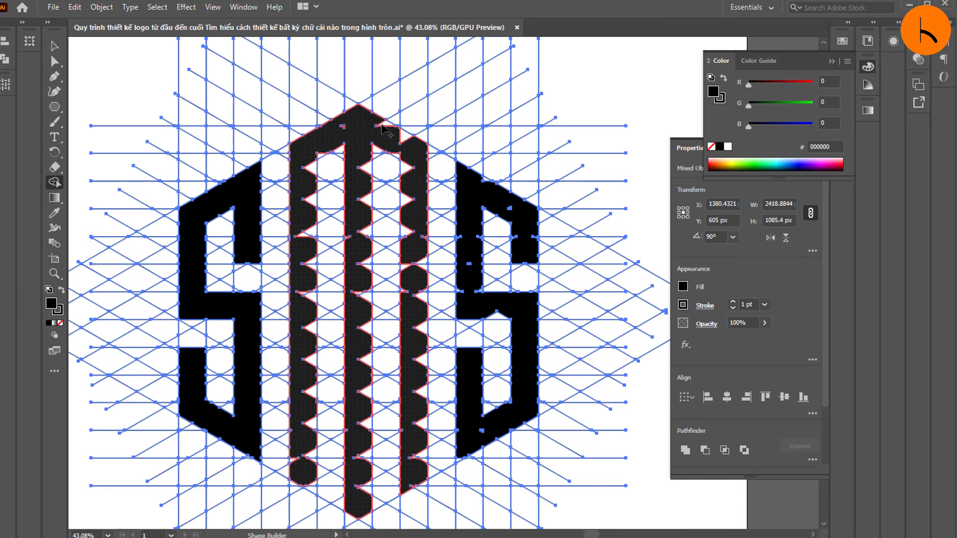
mouse_move(382, 127)
left_mouse_down()
mouse_move(404, 142)
mouse_move(375, 134)
left_mouse_up()
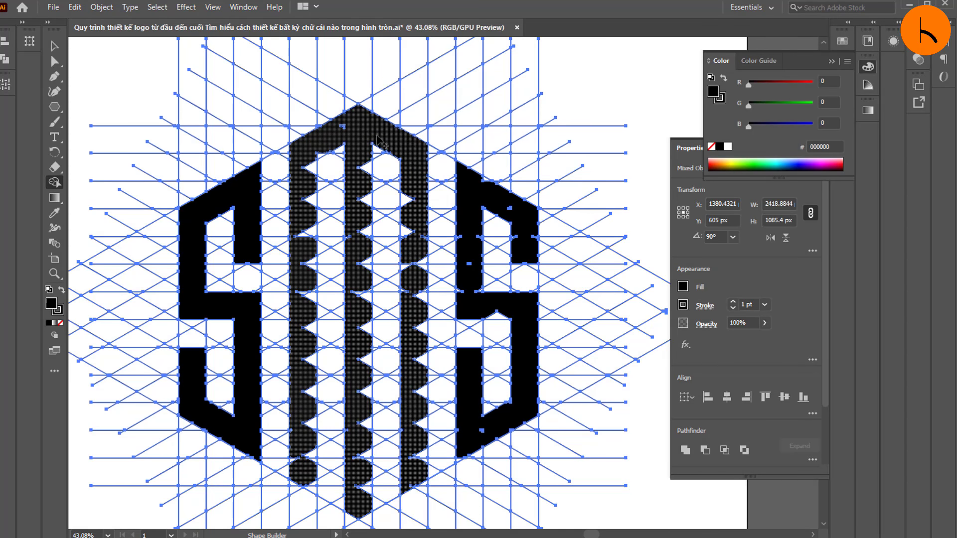
Step: Merge the leftover triangular cells along the middle and left centre bars with Shape Builder to straighten them
mouse_move(377, 141)
left_mouse_down()
mouse_move(367, 165)
mouse_move(362, 420)
left_mouse_up()
mouse_move(365, 476)
left_mouse_down()
mouse_move(370, 496)
mouse_move(370, 478)
left_mouse_up()
left_click(363, 286)
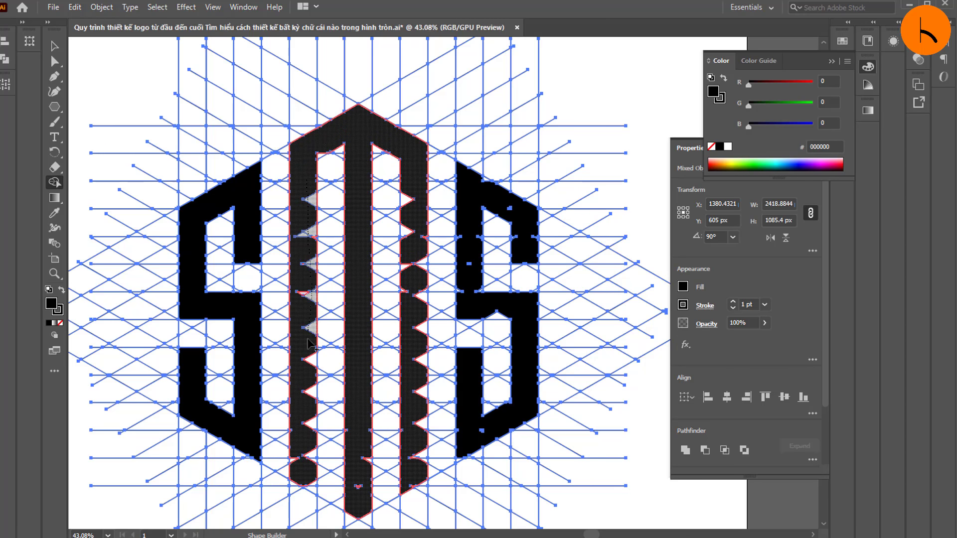
left_click_drag(313, 469, 304, 209)
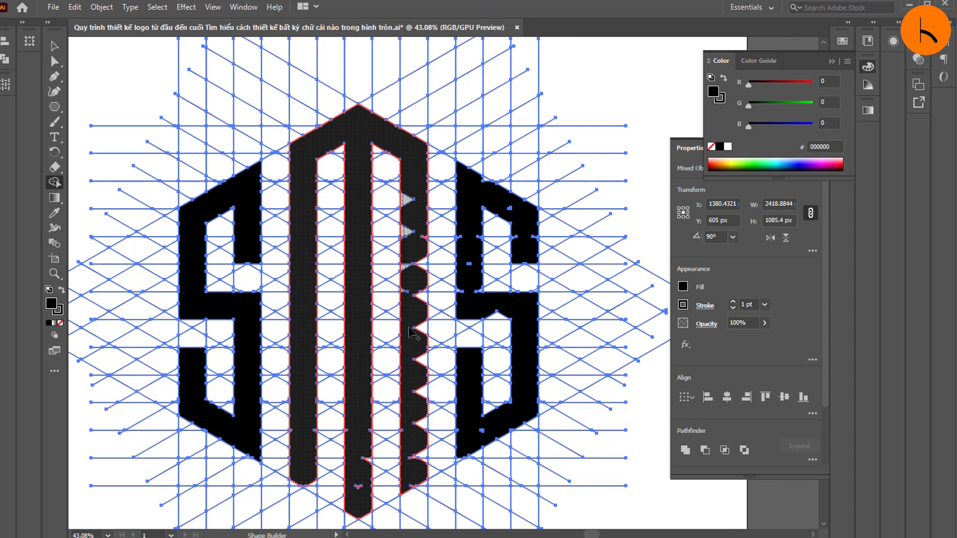
Step: Merge the leftover triangular cells along both edges of the right centre bar, down to its lower end
left_click_drag(409, 327, 407, 354)
left_click_drag(414, 213, 425, 259)
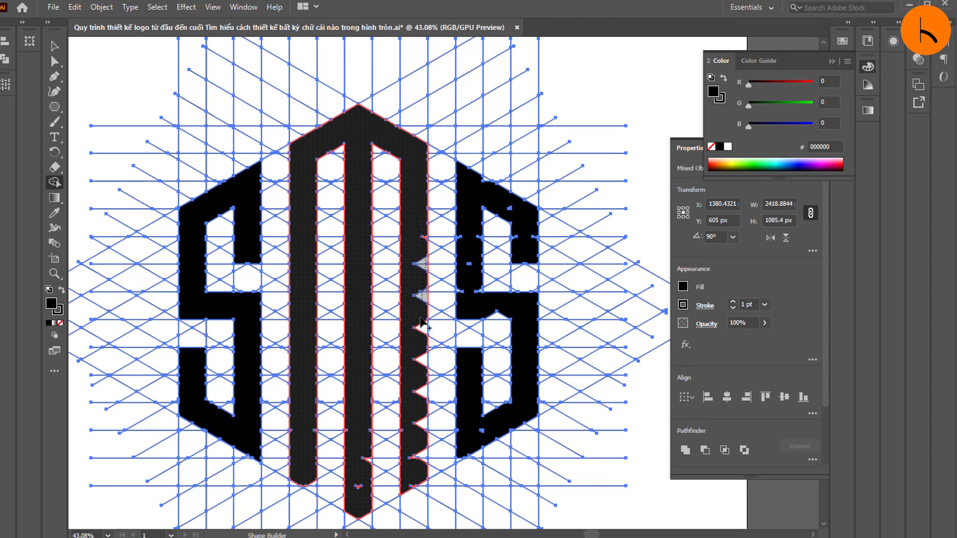
left_click_drag(424, 468, 424, 470)
scroll(418, 403, "down", 2)
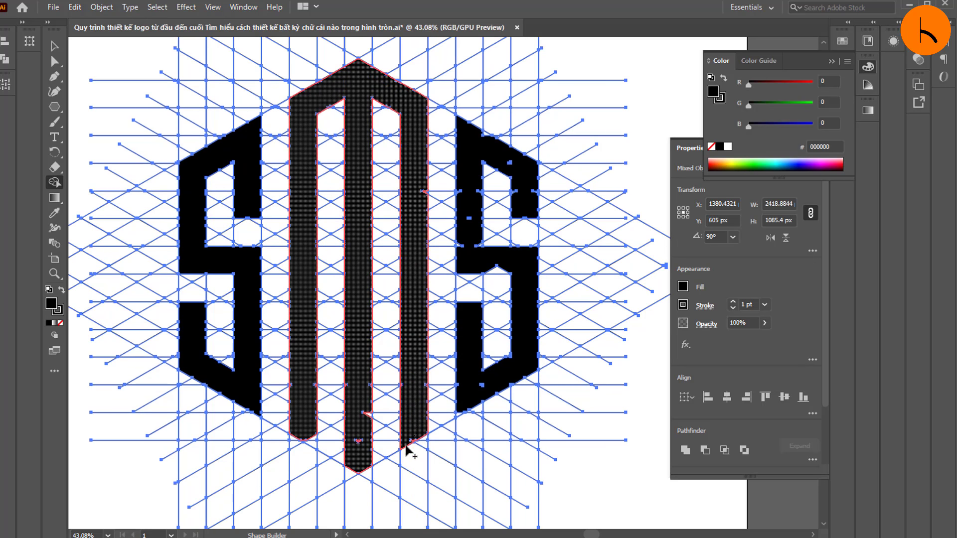
left_click(408, 450)
Step: Merge the small triangular cell into the lower tip of the left centre bar to give it a sharp point
scroll(406, 299, "down", 1)
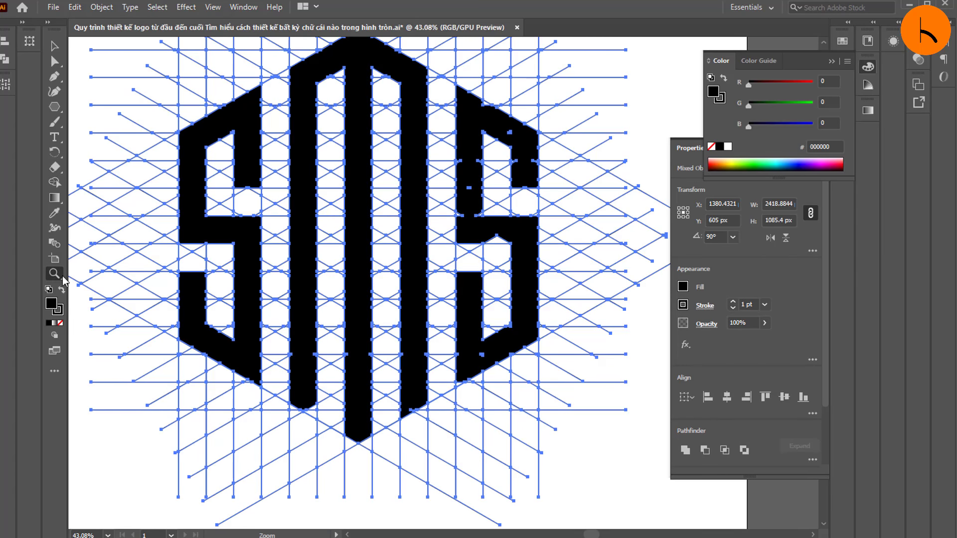
left_click_drag(335, 330, 418, 349)
left_click_drag(318, 365, 452, 376)
left_click_drag(230, 379, 413, 434)
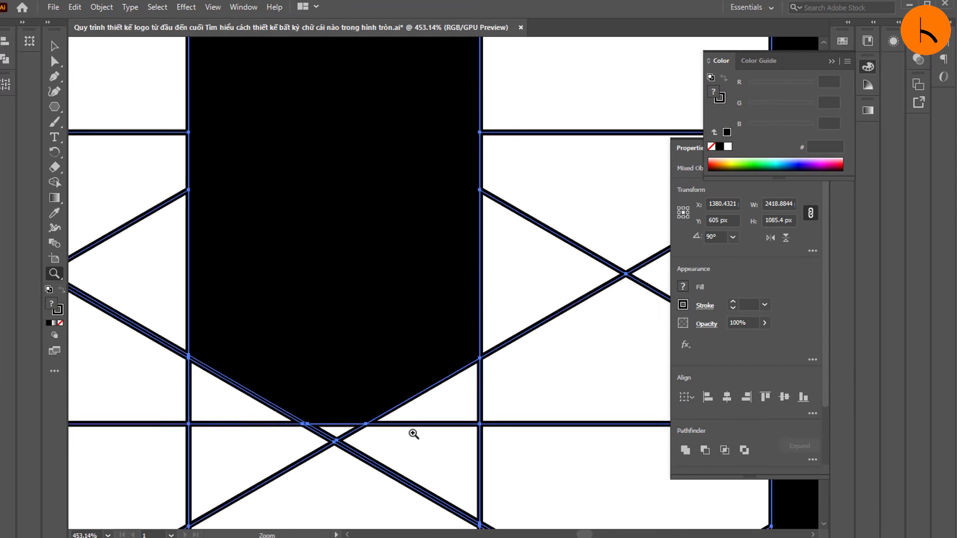
scroll(413, 434, "down", 3)
left_click(54, 182)
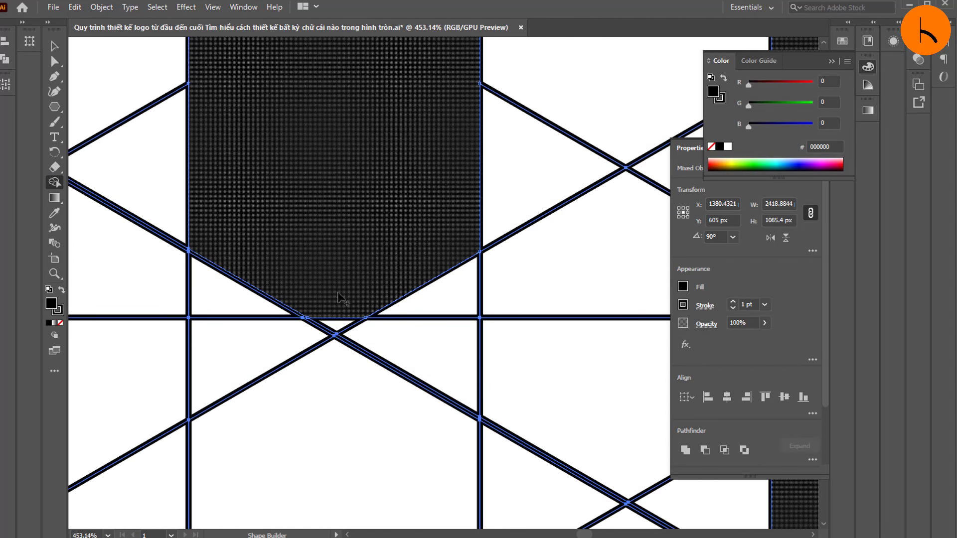
left_click_drag(342, 299, 336, 325)
Step: Merge the small triangular gap at the slanted lower end of the right centre bar into the black shape
left_click(51, 272)
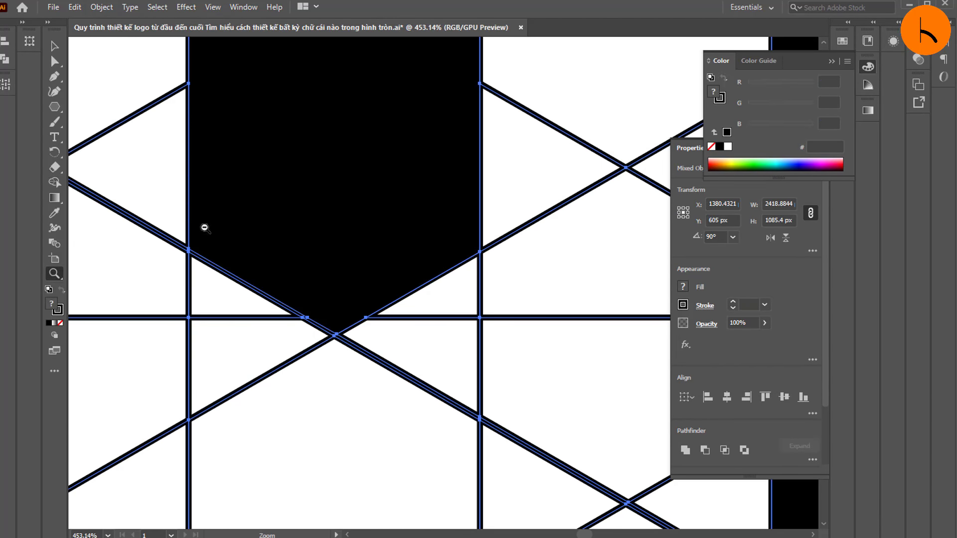
left_click_drag(293, 227, 210, 225)
scroll(404, 255, "up", 3)
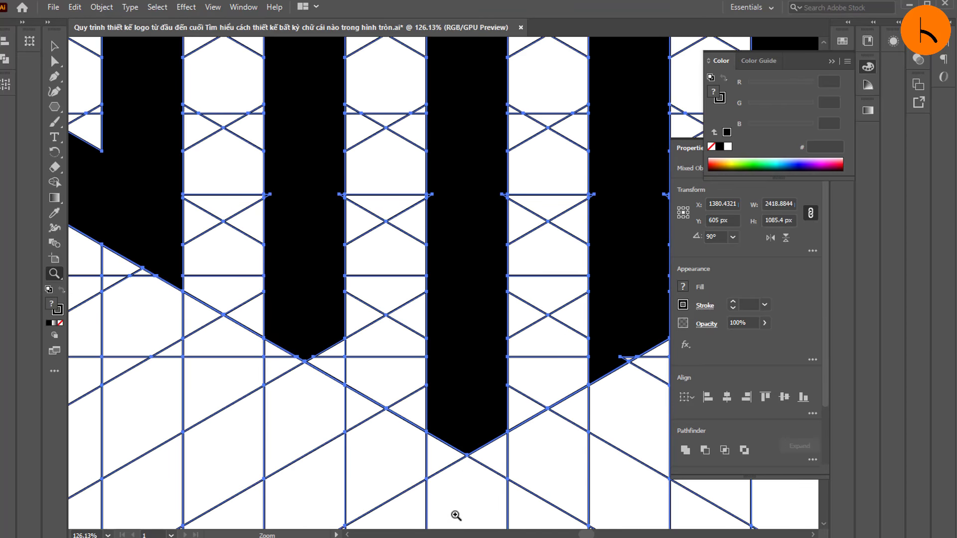
left_click_drag(586, 535, 591, 535)
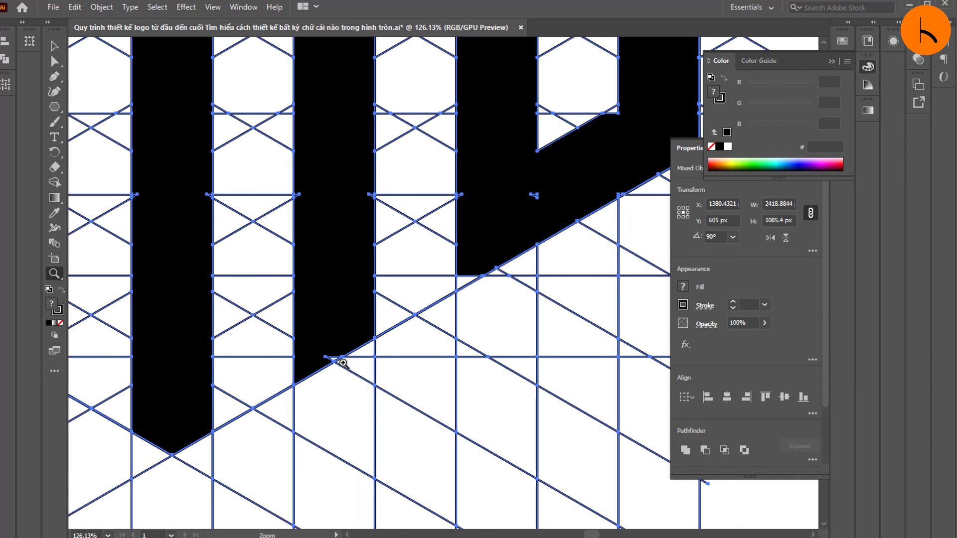
left_click_drag(350, 373, 451, 358)
left_click(55, 182)
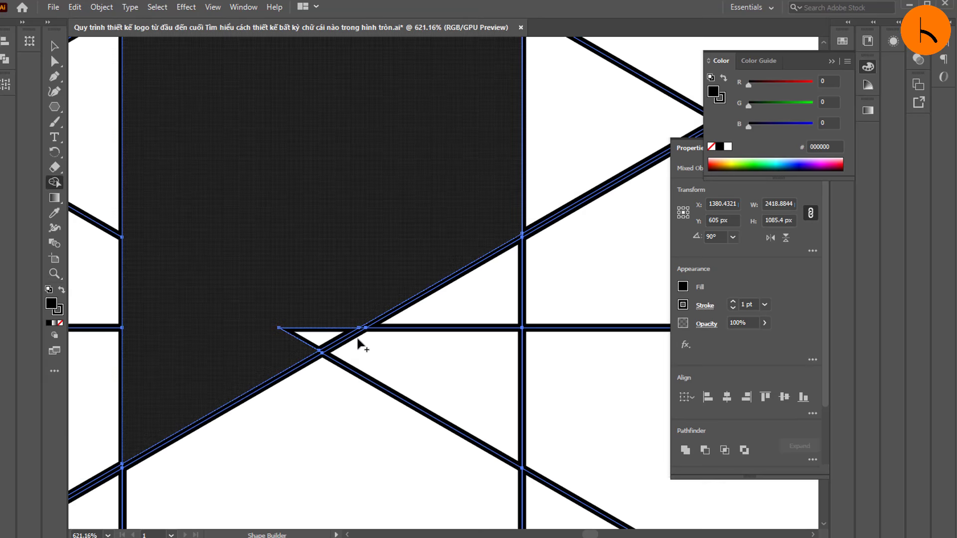
left_click_drag(333, 311, 286, 355)
Step: Merge the tiny sliver cells on the lower edges of the right centre bar with Shape Builder
left_click(52, 273)
left_click_drag(326, 249, 207, 244)
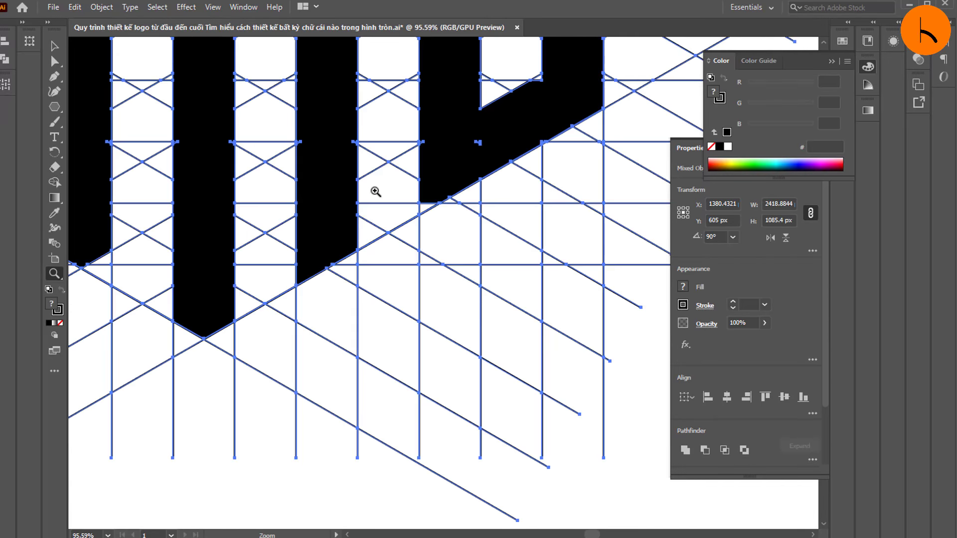
scroll(348, 202, "up", 4)
left_click_drag(333, 207, 469, 354)
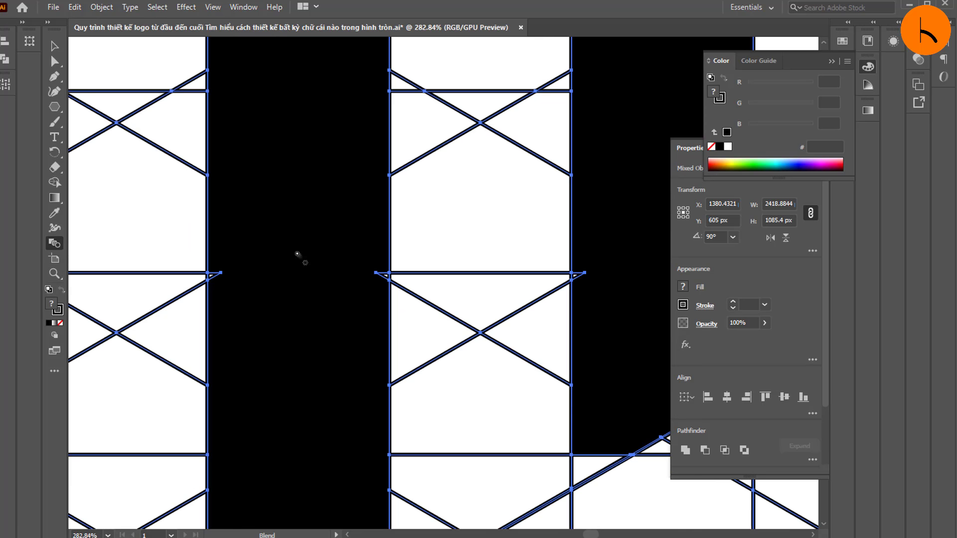
left_click(55, 182)
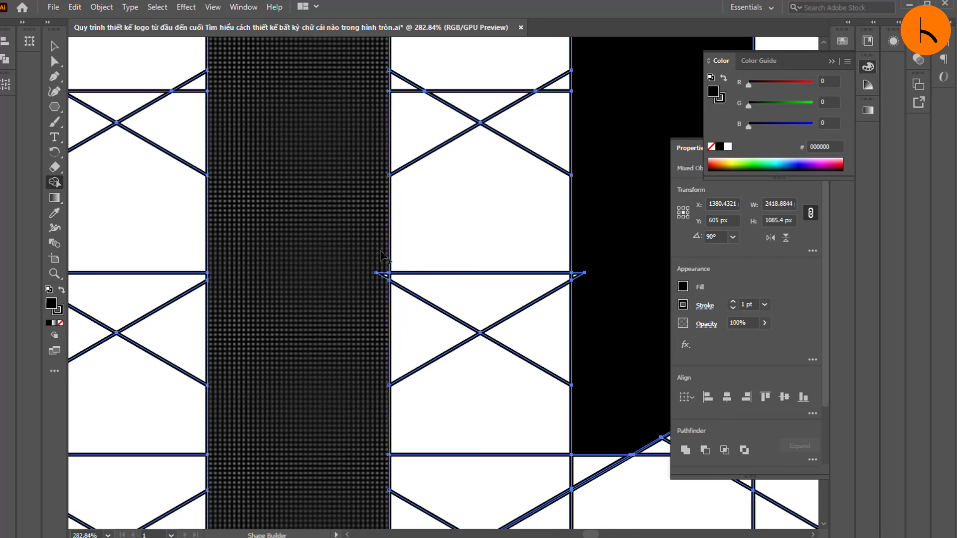
Step: Check the centre bars from peak to tips and merge the tiny sliver cells on the left and middle bars' lower edges
scroll(344, 293, "up", 16)
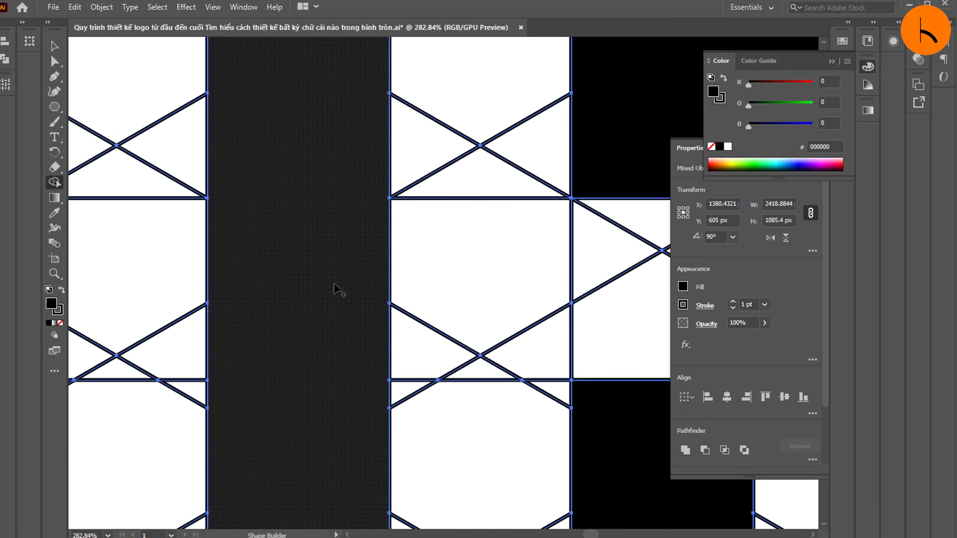
scroll(333, 285, "up", 5)
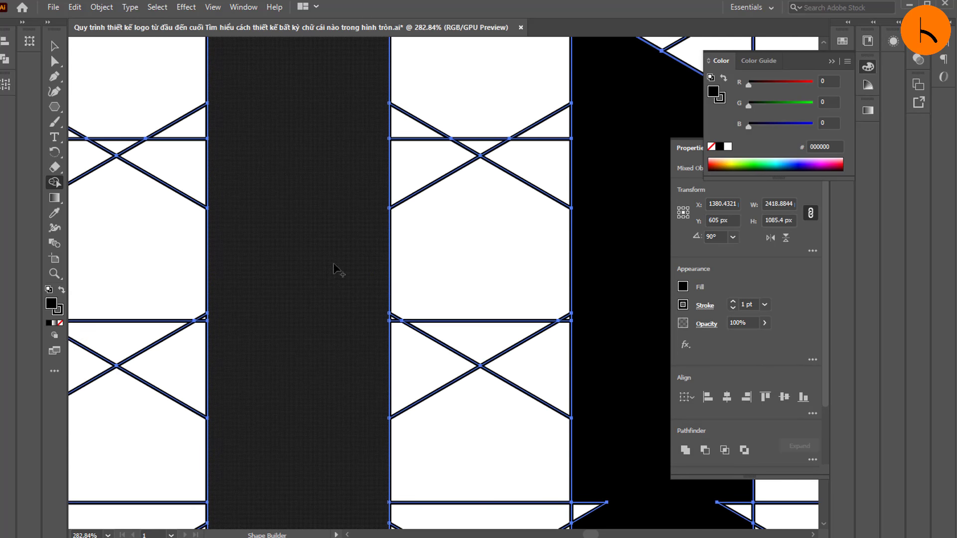
scroll(330, 310, "up", 7)
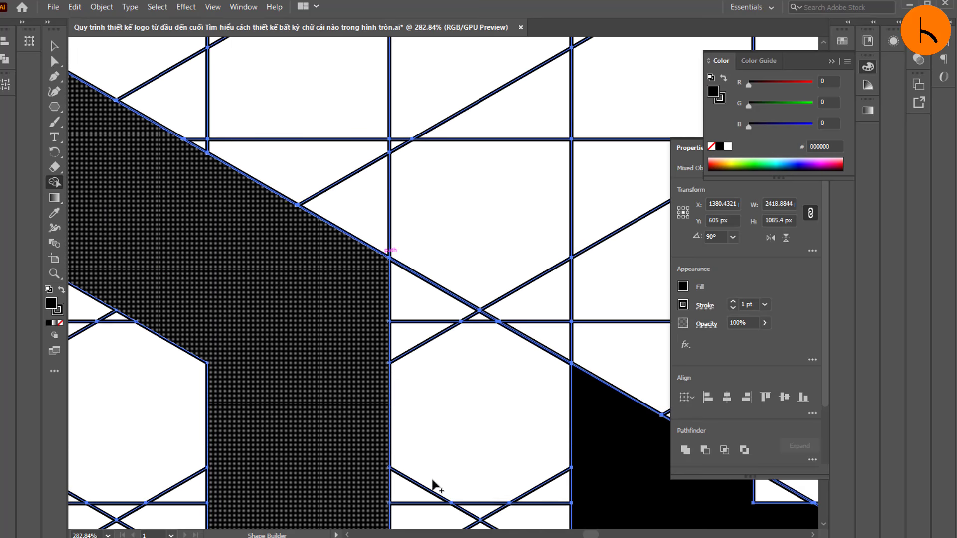
left_click_drag(587, 534, 583, 535)
scroll(504, 434, "up", 1)
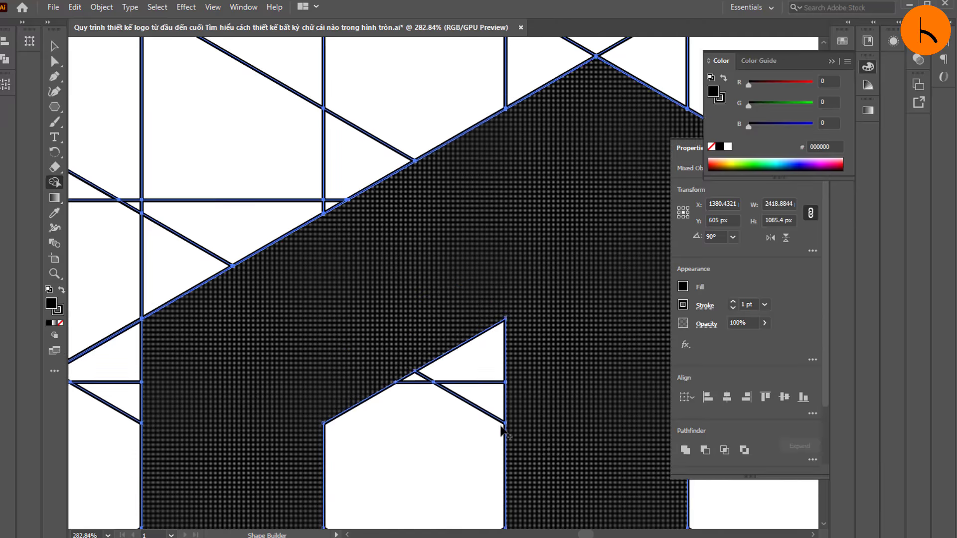
scroll(518, 414, "down", 7)
scroll(507, 386, "down", 4)
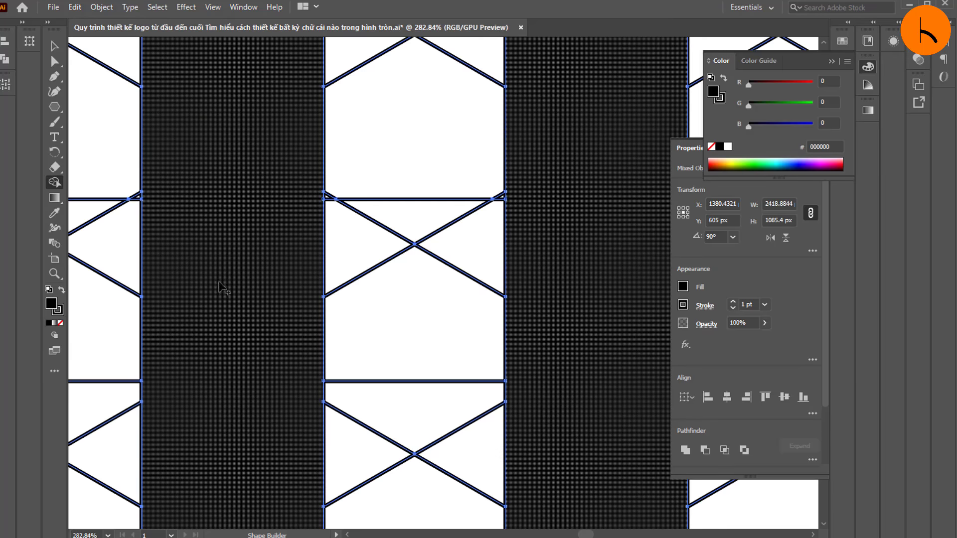
scroll(229, 292, "down", 12)
scroll(252, 307, "down", 13)
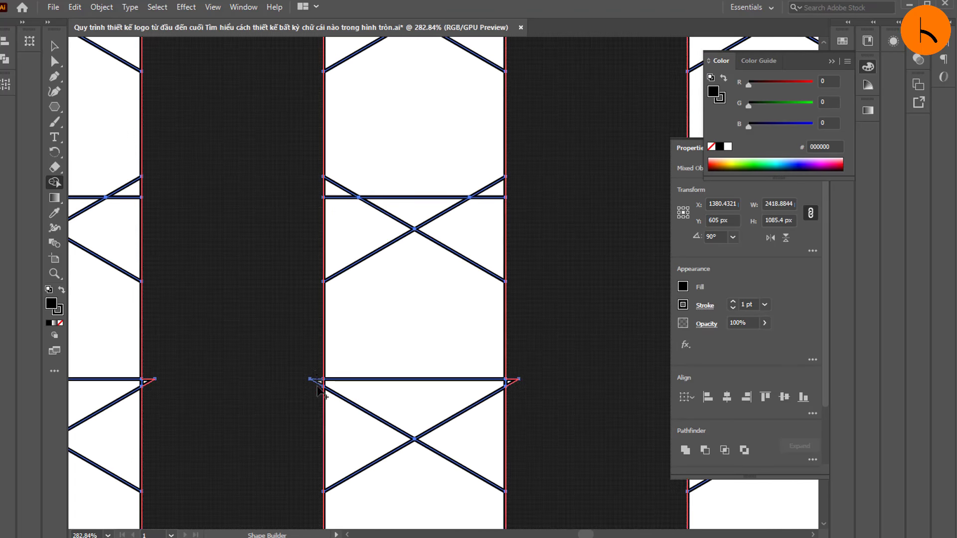
scroll(208, 316, "down", 4)
scroll(158, 294, "down", 6)
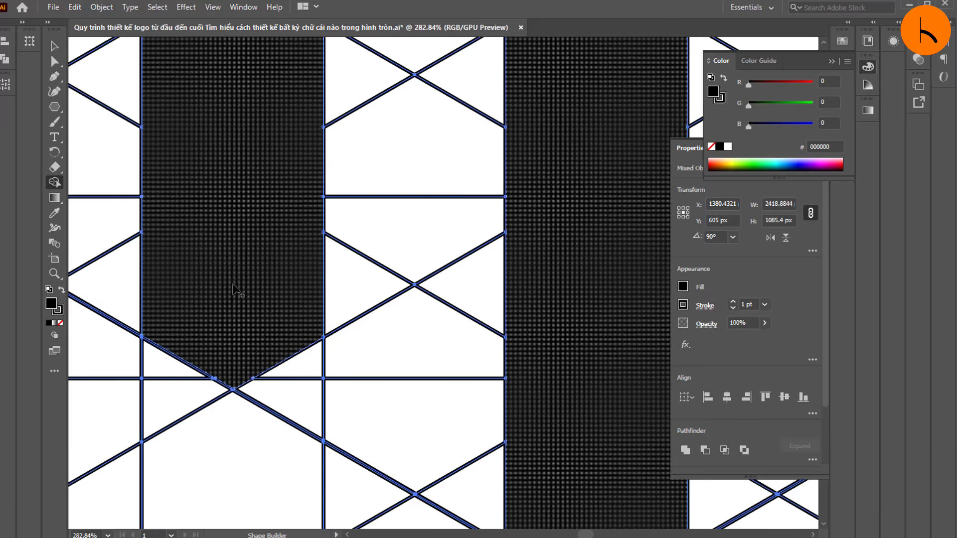
Step: Merge the leftover cells at the lower tip and the tiny slivers along the lower diagonal of the right S with Shape Builder
left_click(54, 273)
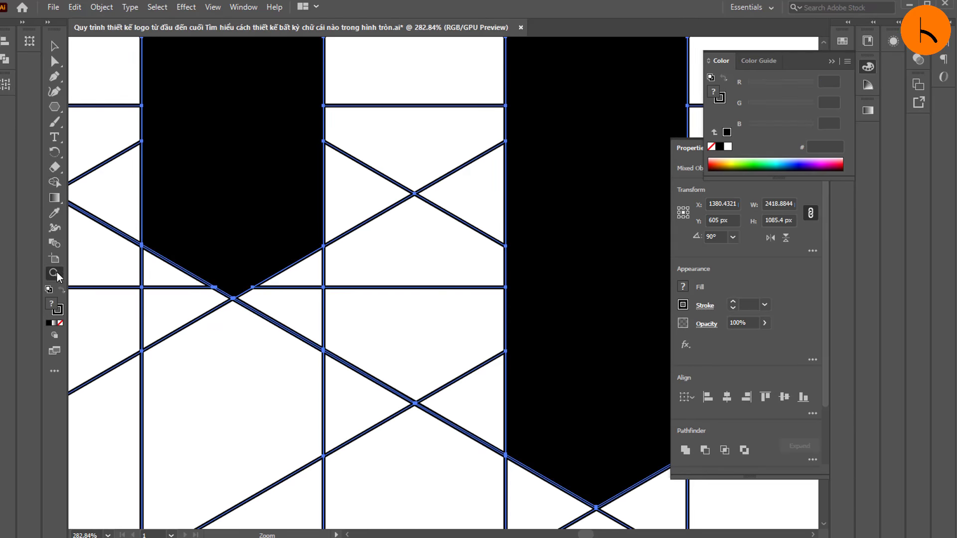
left_click_drag(242, 242, 142, 259)
scroll(395, 241, "up", 4)
left_click_drag(550, 344, 640, 354)
left_click_drag(370, 430, 431, 437)
scroll(379, 418, "down", 3)
left_click_drag(334, 394, 363, 394)
scroll(200, 334, "up", 2)
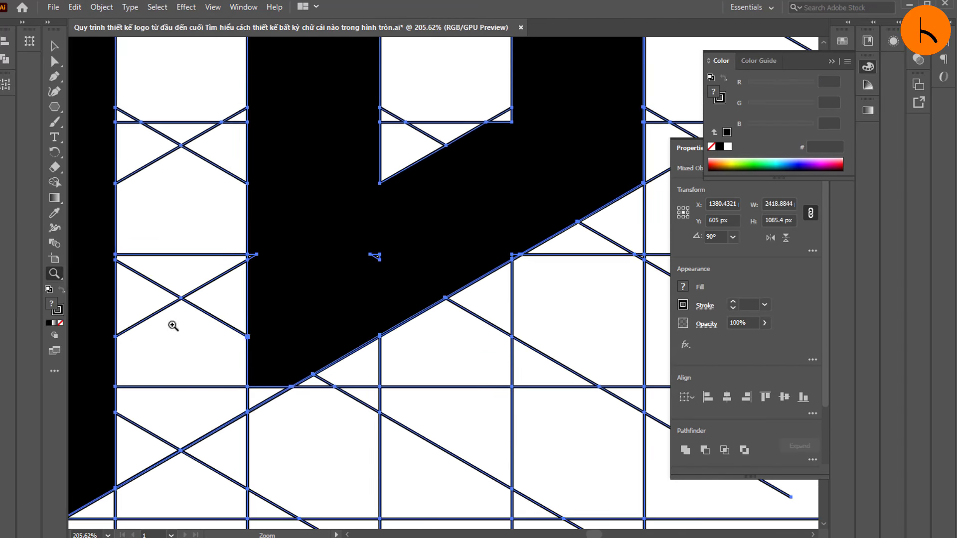
left_click(56, 183)
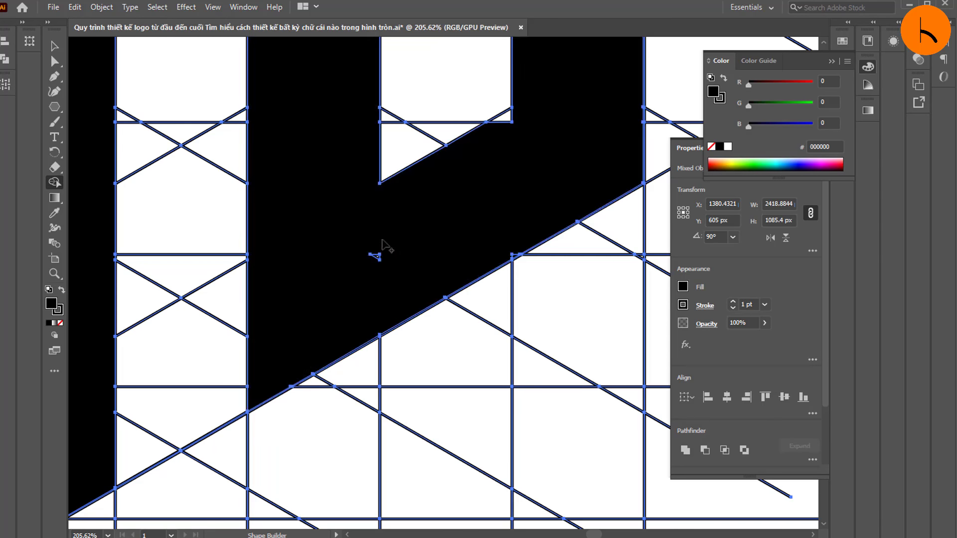
scroll(439, 272, "up", 2)
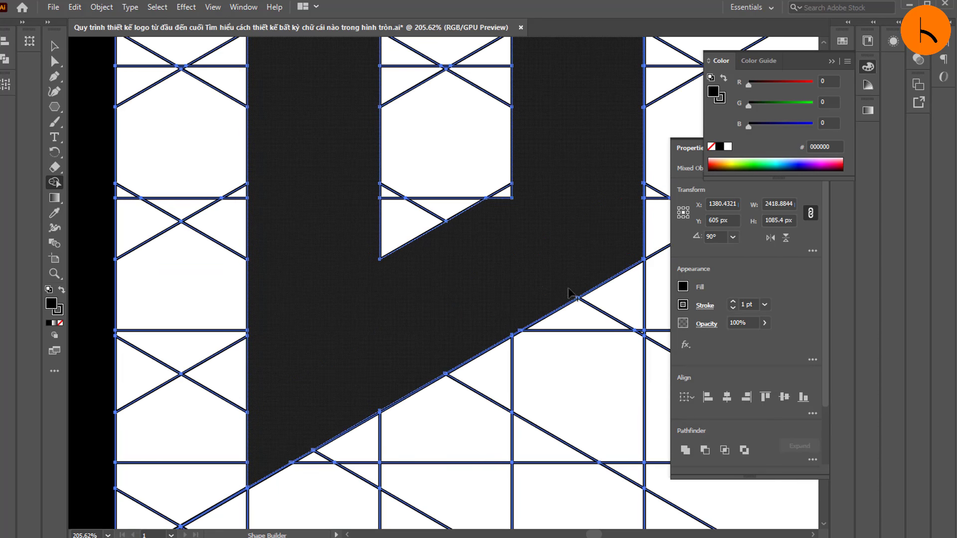
Step: Merge the small triangular cell at the inner corner of the right S's lower bowl
scroll(536, 264, "up", 2)
mouse_move(534, 264)
left_mouse_down()
mouse_move(487, 281)
mouse_move(498, 277)
left_mouse_up()
key("ctrl+z")
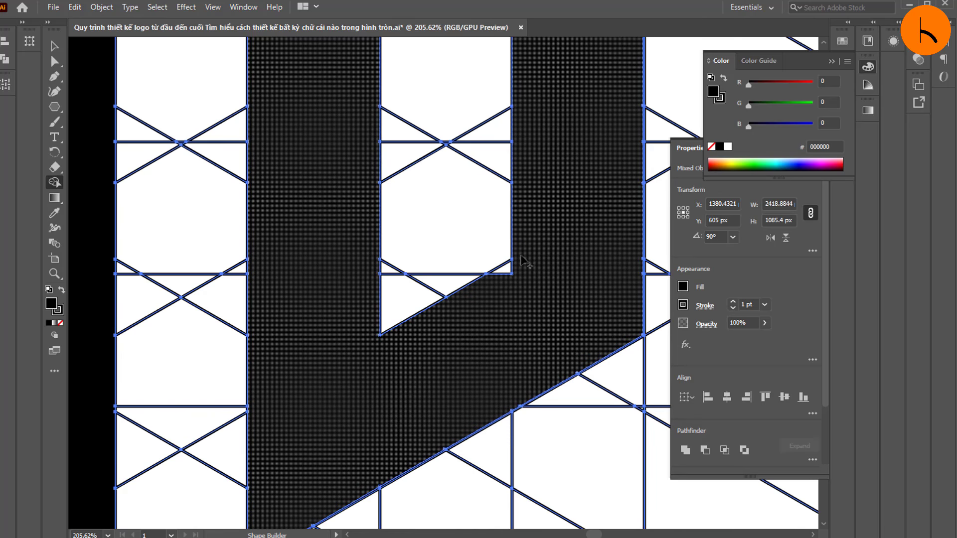
scroll(495, 269, "up", 10)
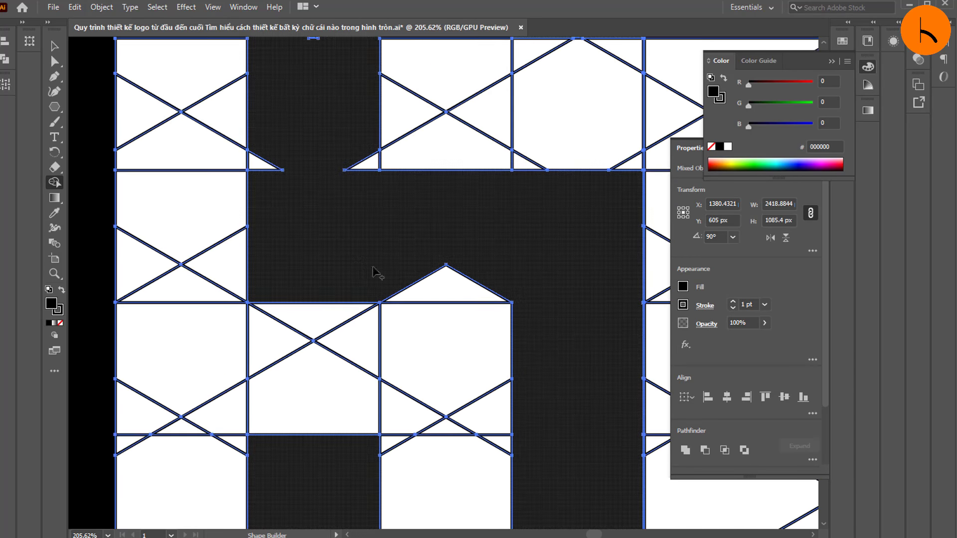
Step: Merge the triangular gaps below the middle bar and at its junction with the upper stem of the right S
left_click_drag(401, 273, 480, 286)
scroll(379, 269, "up", 2)
left_click_drag(264, 220, 268, 262)
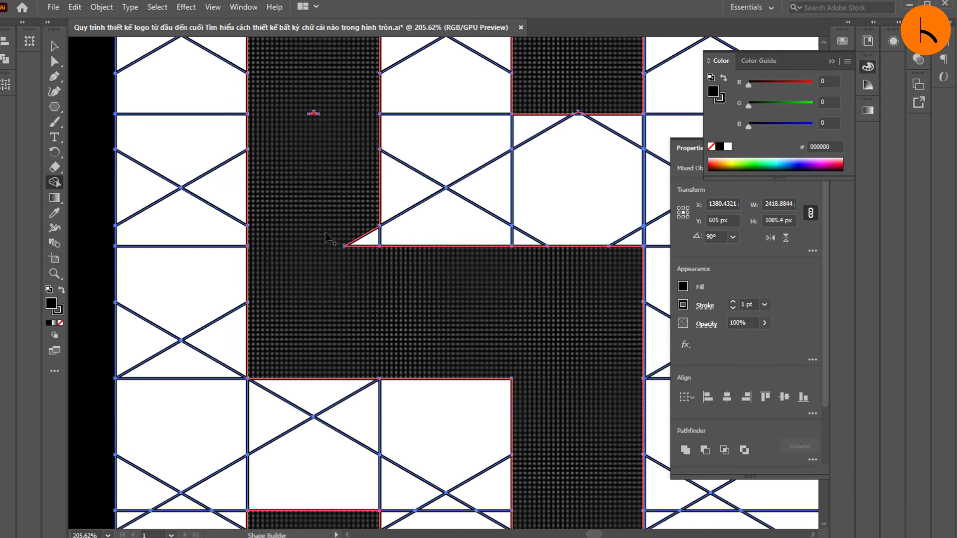
scroll(335, 272, "up", 6)
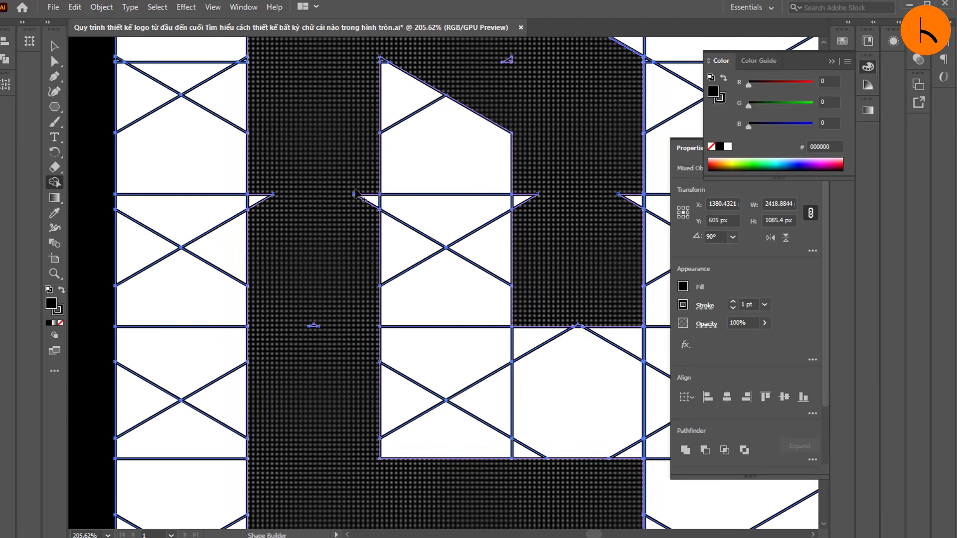
Step: Merge the triangular notches on both sides of the right S's upper stem and its short upper arm
scroll(487, 226, "up", 1)
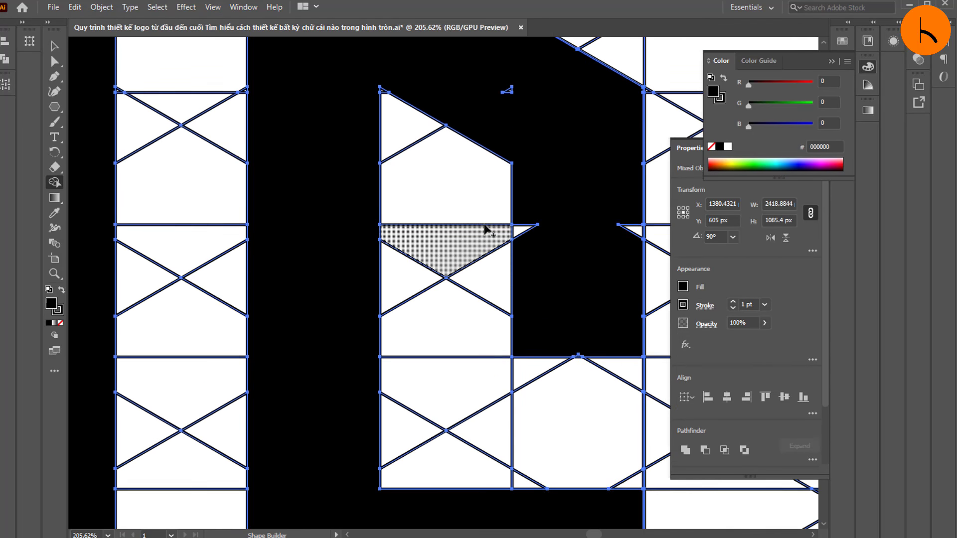
left_click_drag(523, 226, 521, 248)
left_click_drag(623, 219, 632, 257)
Step: Merge the tiny sliver cells at the end of the short upper arm and the notch on the right S's top diagonal
scroll(601, 283, "up", 2)
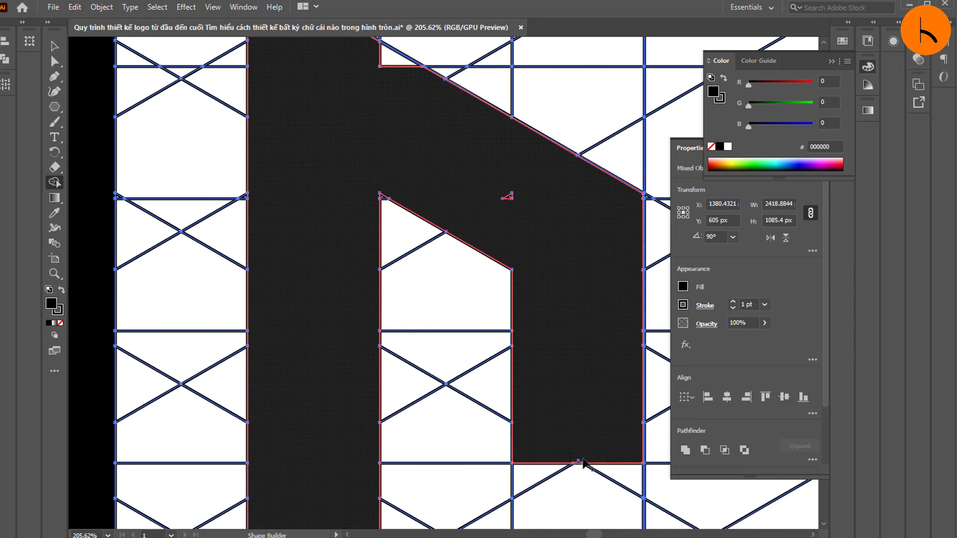
scroll(560, 349, "up", 2)
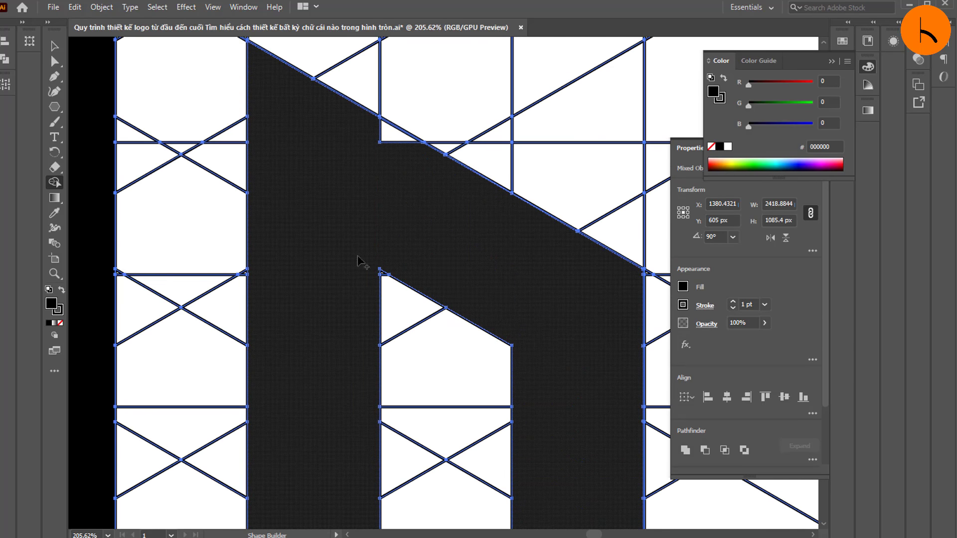
scroll(388, 255, "up", 1)
left_click_drag(389, 179, 409, 207)
Step: Check the right S and the whole logo for leftover cells along the edges of the black letters
left_click(59, 276)
left_click_drag(383, 275, 279, 284)
left_click_drag(542, 186, 240, 349)
left_click_drag(574, 382, 643, 386)
left_click_drag(495, 421, 561, 423)
scroll(534, 378, "up", 7)
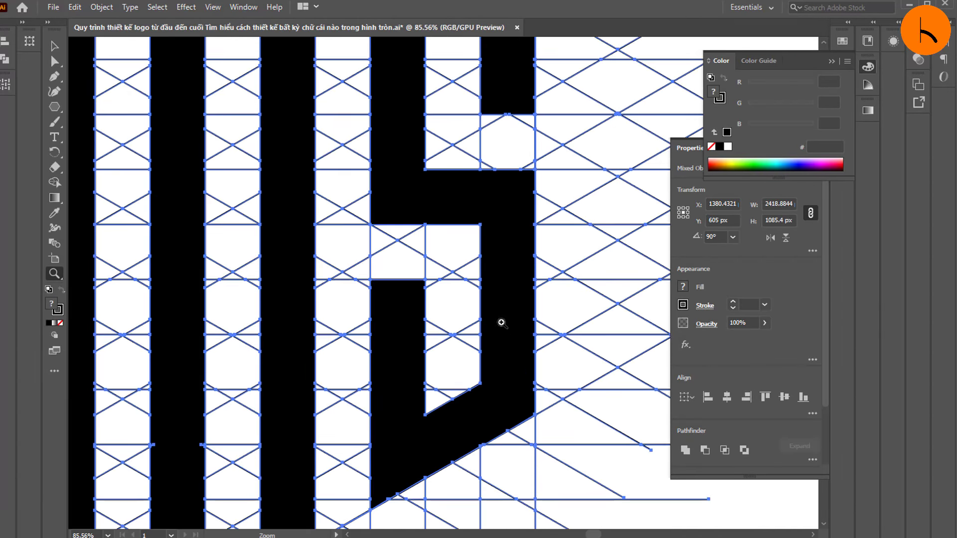
left_click_drag(503, 270, 337, 284)
left_click_drag(488, 315, 347, 288)
left_click_drag(394, 316, 563, 338)
left_click_drag(461, 331, 145, 304)
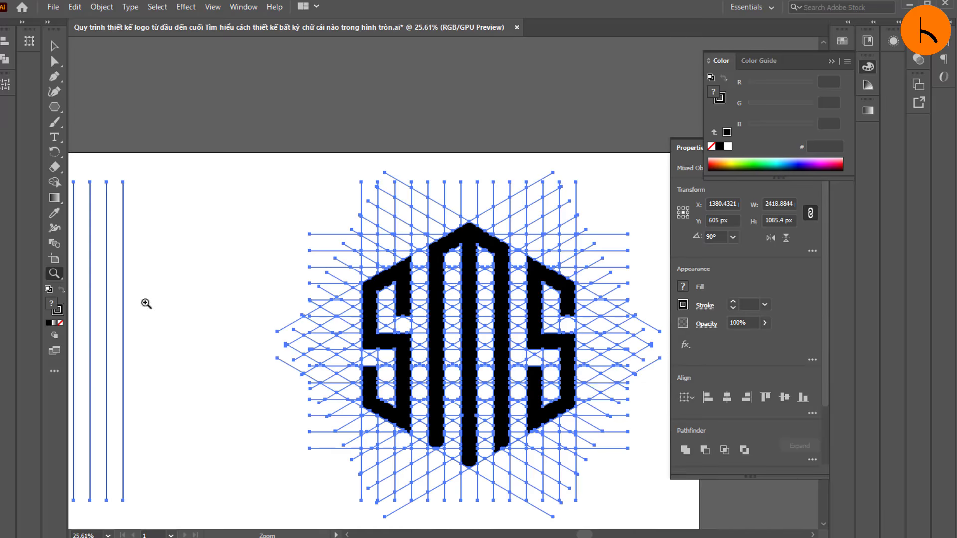
left_click_drag(578, 386, 386, 364)
left_click_drag(629, 447, 698, 504)
left_click_drag(502, 364, 622, 374)
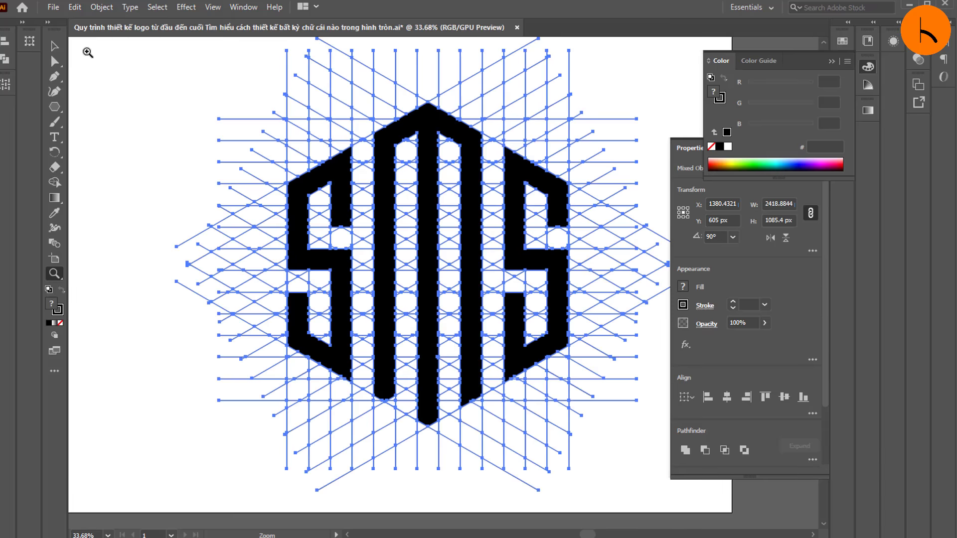
Step: Lock the paths of the left S, the central M and the right S so the grid can be removed separately
left_click(54, 45)
left_click(131, 80)
left_click(342, 179)
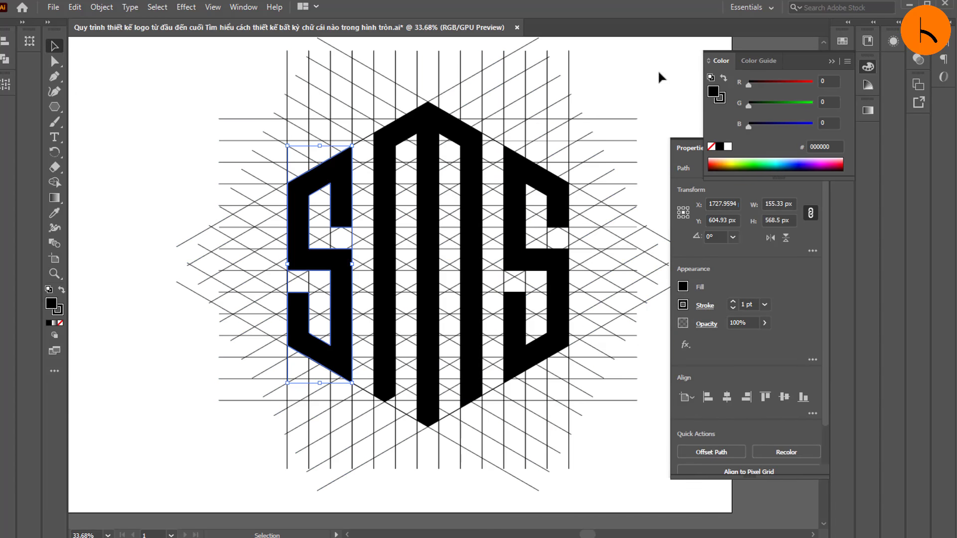
left_click(831, 61)
left_click(841, 129)
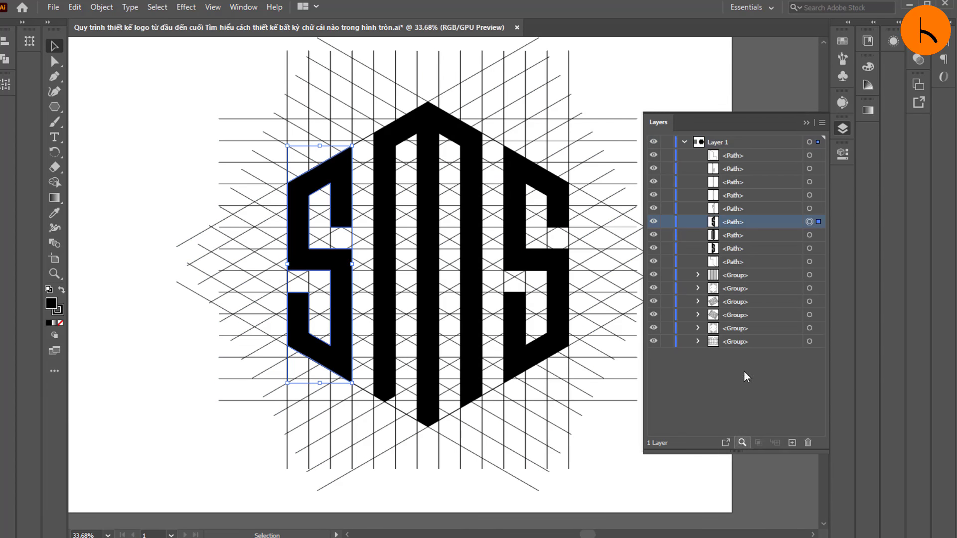
left_click(667, 222)
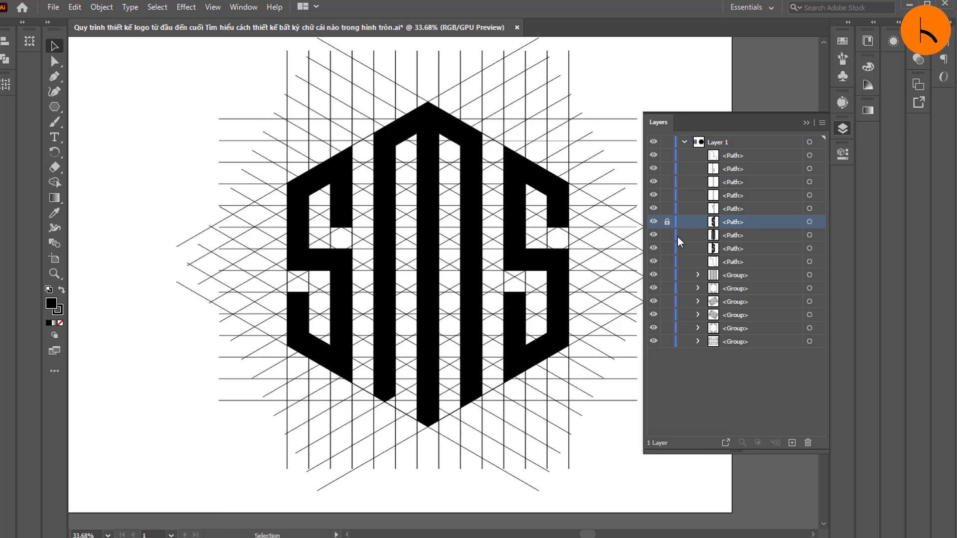
scroll(247, 120, "up", 1)
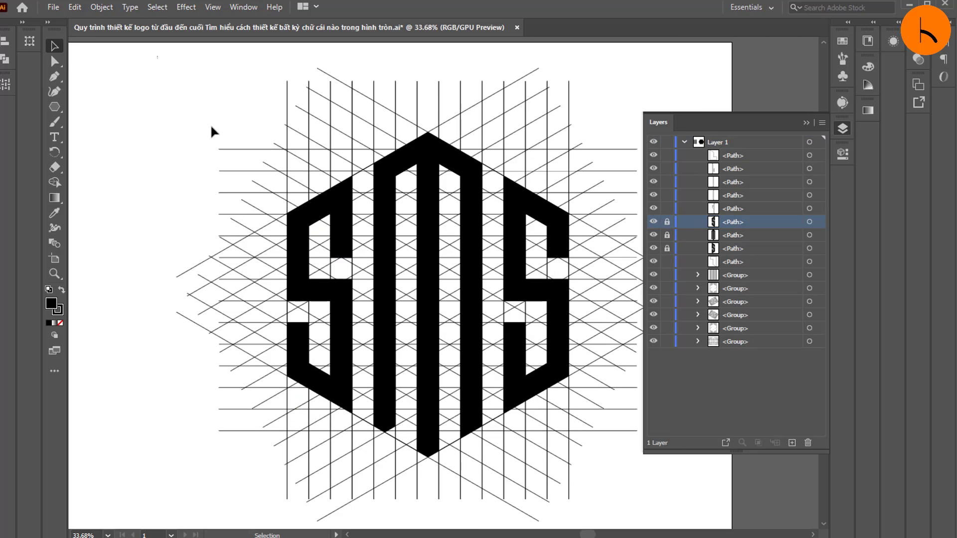
Step: Select and delete all unlocked grid lines and leftover cells around the hexagonal SMS logo
left_click_drag(157, 56, 659, 501)
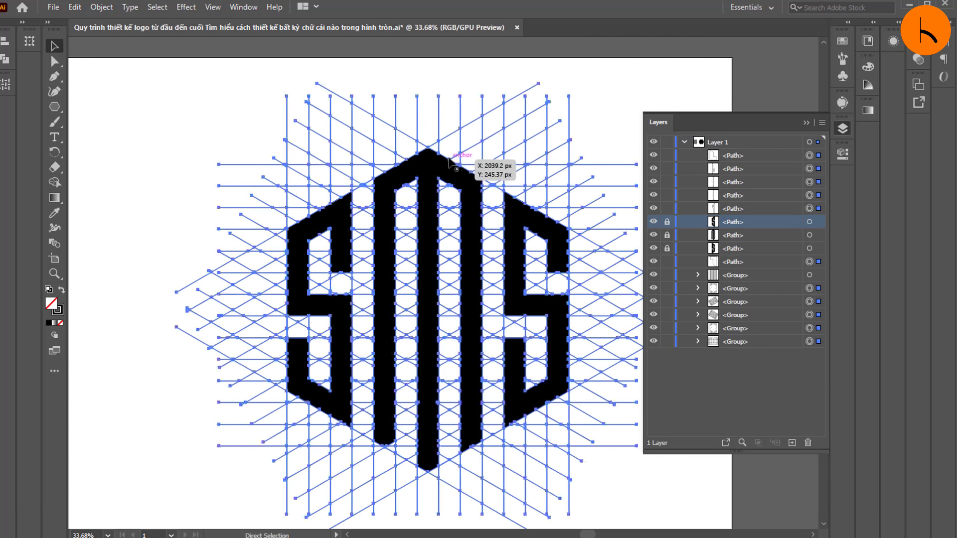
key("Delete")
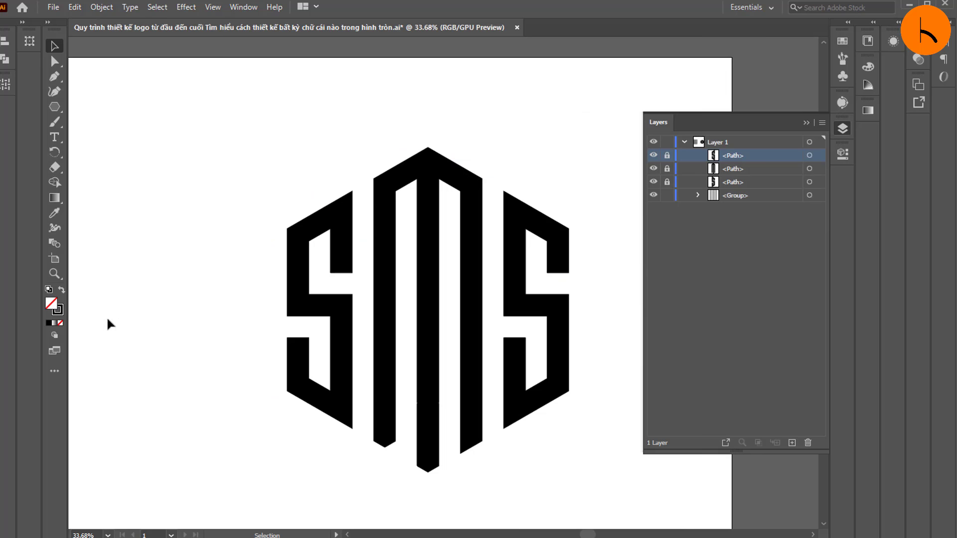
left_click(55, 274)
left_click_drag(412, 325, 225, 329)
left_click_drag(302, 294, 231, 275)
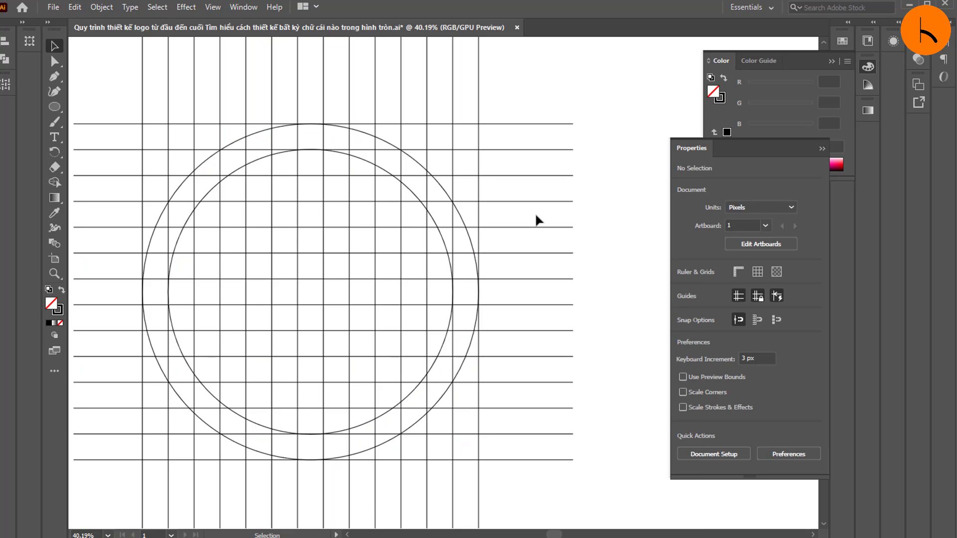
Step: Examine the square grid with two concentric circles and compare it with the finished hexagonal SMS logo
scroll(167, 122, "up", 1)
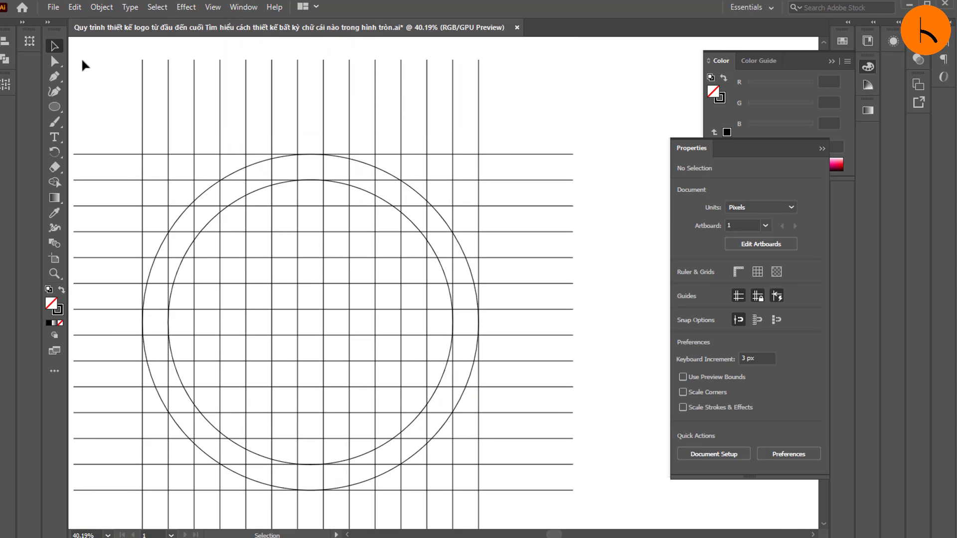
scroll(145, 127, "down", 2)
scroll(215, 145, "up", 2)
left_click(55, 273)
left_click_drag(425, 258, 127, 253)
left_click_drag(524, 281, 545, 301)
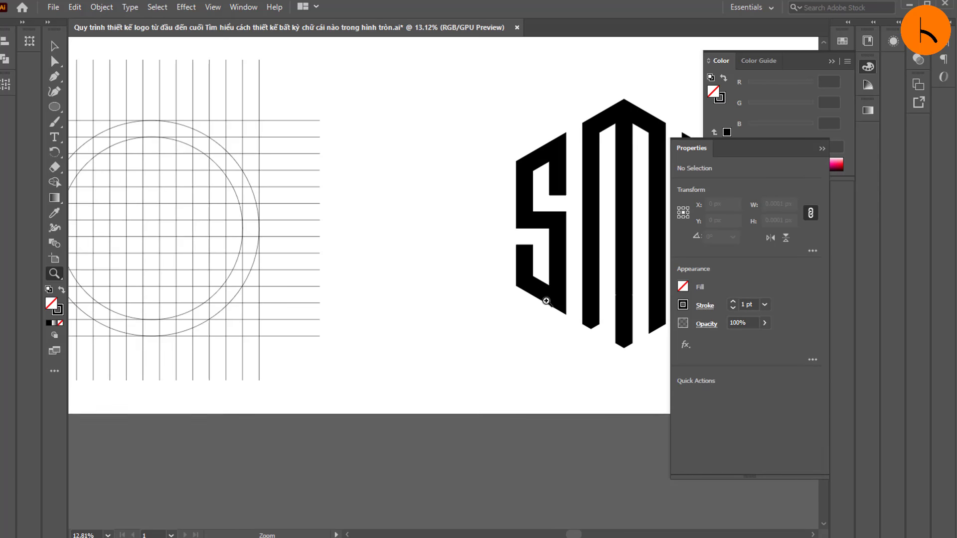
left_click_drag(582, 262, 429, 267)
left_click(616, 261)
left_click(594, 288)
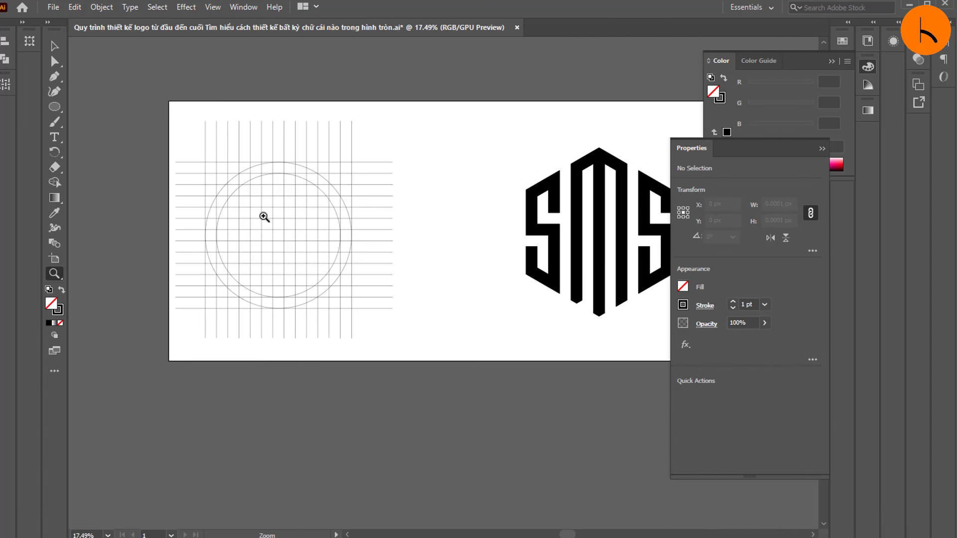
left_click_drag(244, 212, 258, 220)
scroll(205, 159, "up", 2)
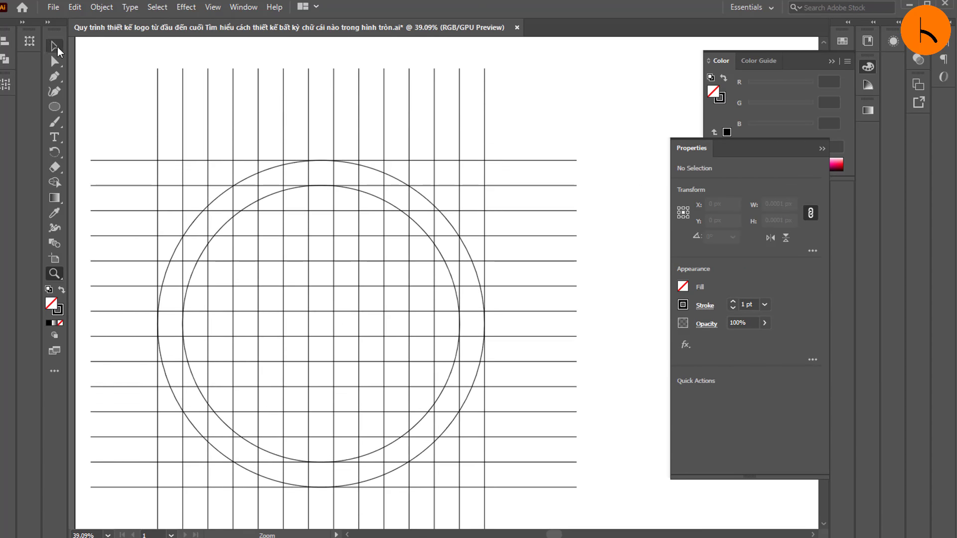
left_click(56, 48)
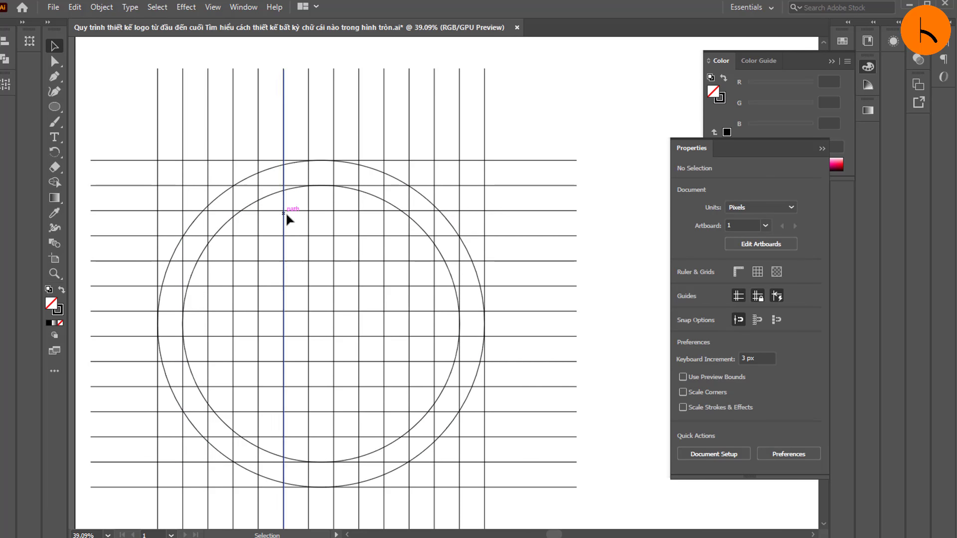
key("z")
left_click_drag(226, 283, 255, 280)
left_click_drag(175, 247, 114, 245)
left_click(56, 47)
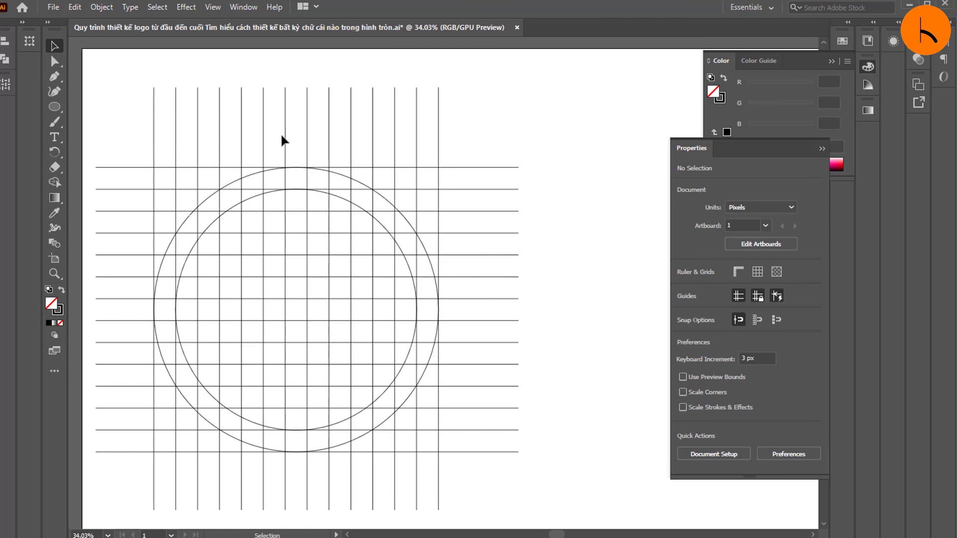
left_click(302, 139)
left_click(323, 138)
left_click(354, 142)
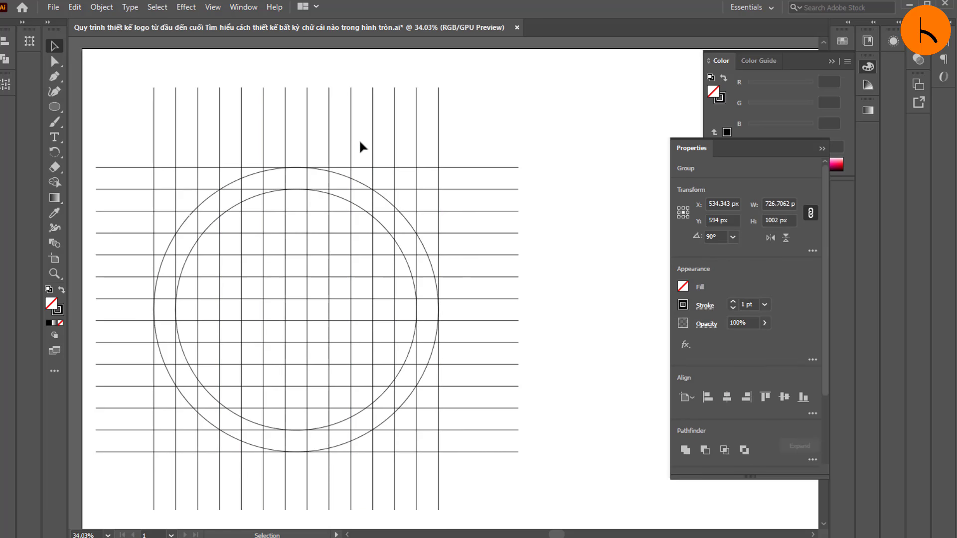
left_click(363, 146)
scroll(269, 205, "up", 2)
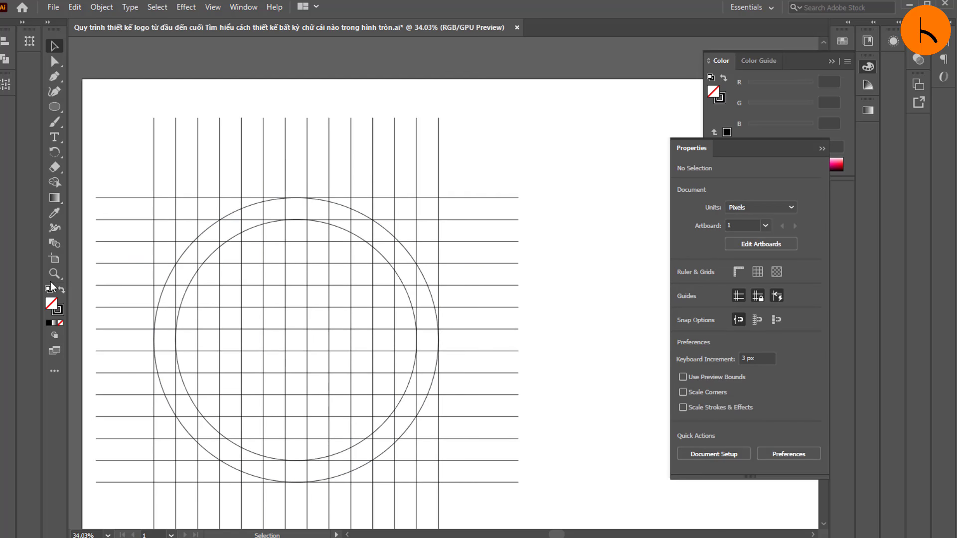
left_click(54, 274)
mouse_move(212, 289)
left_mouse_down()
mouse_move(264, 314)
mouse_move(175, 192)
mouse_move(213, 284)
left_mouse_up()
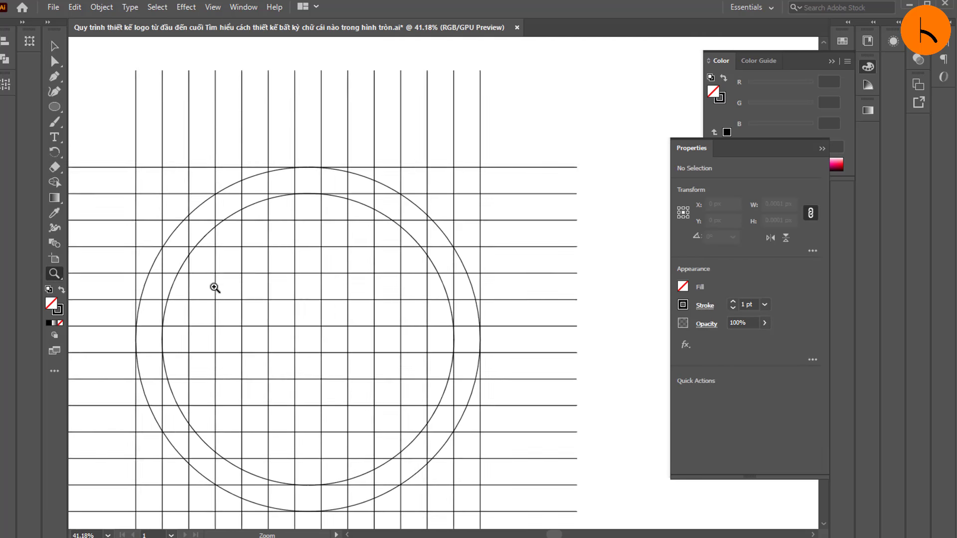
Step: Activate Shape Builder and set a black fill with no stroke
left_click(55, 46)
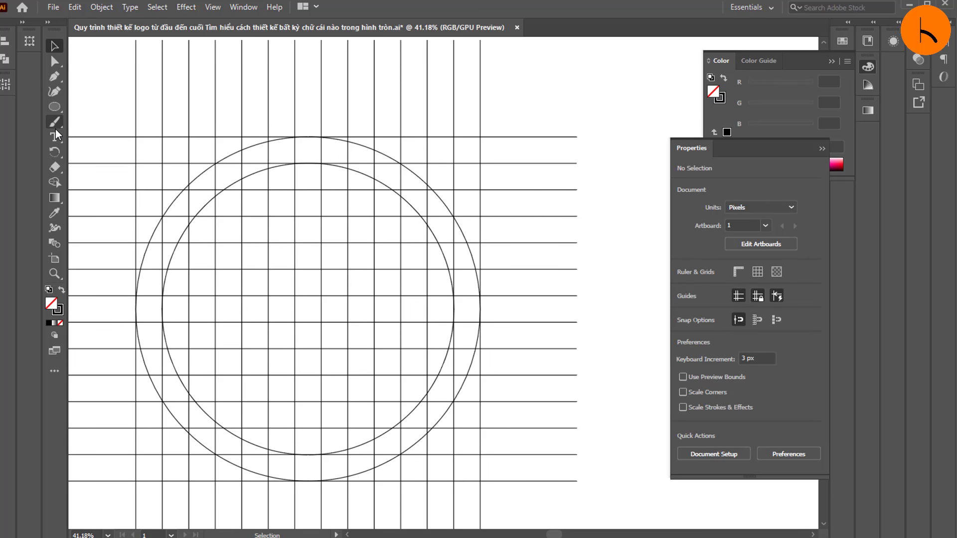
left_click(56, 181)
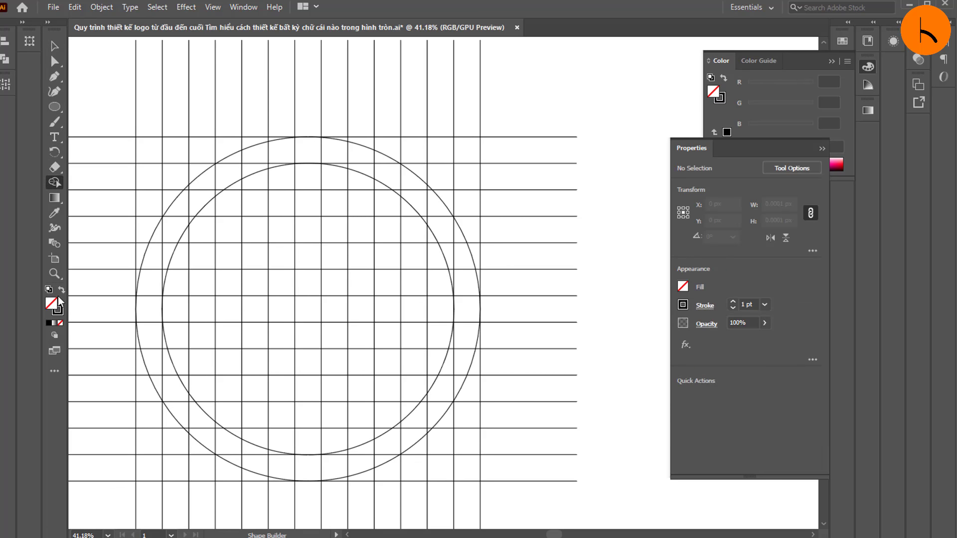
left_click(49, 323)
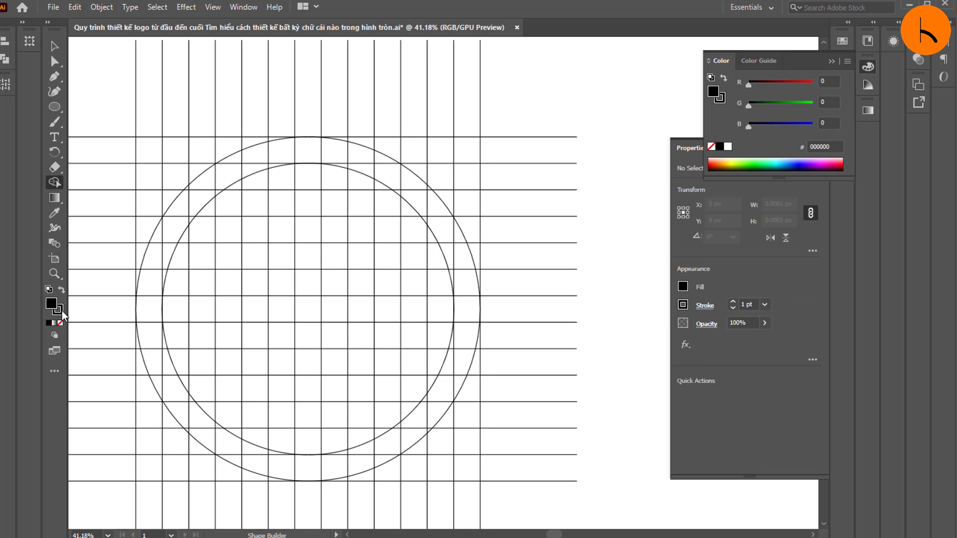
left_click(62, 310)
left_click(61, 323)
Step: Select the whole grid with its circles and merge cells into a black letter S in the circle's left segment with Shape Builder
key("ctrl+a")
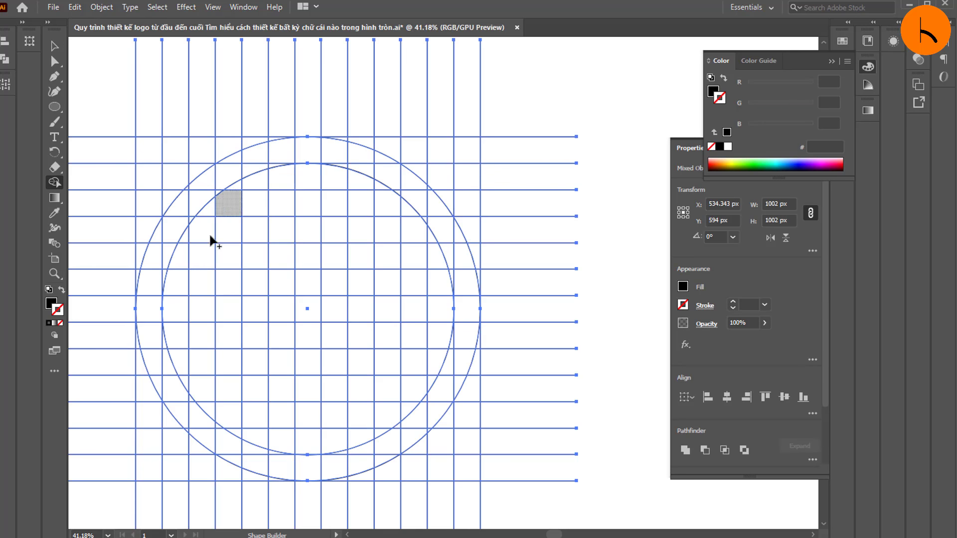
mouse_move(202, 257)
left_mouse_down()
mouse_move(207, 180)
mouse_move(161, 245)
left_mouse_up()
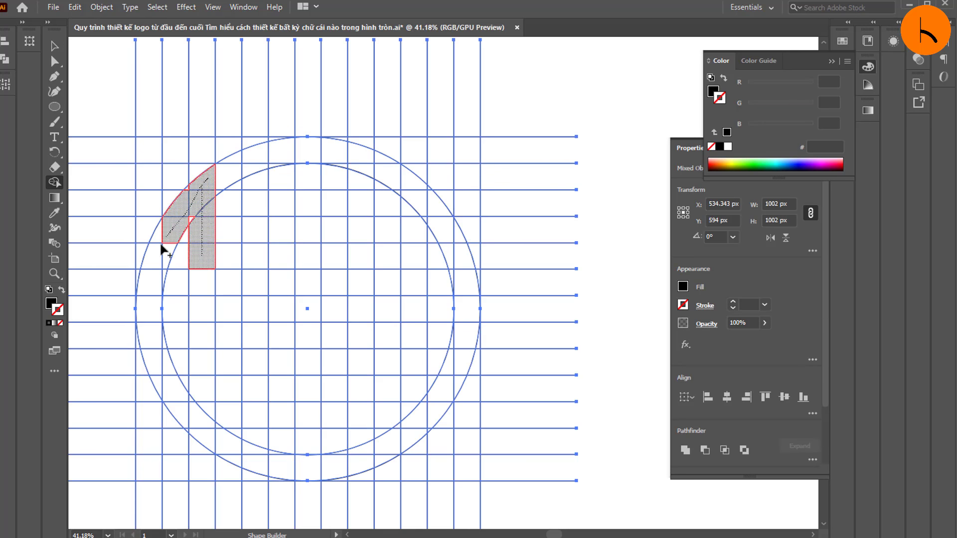
mouse_move(188, 312)
left_mouse_down()
mouse_move(203, 432)
mouse_move(168, 389)
mouse_move(169, 368)
left_mouse_up()
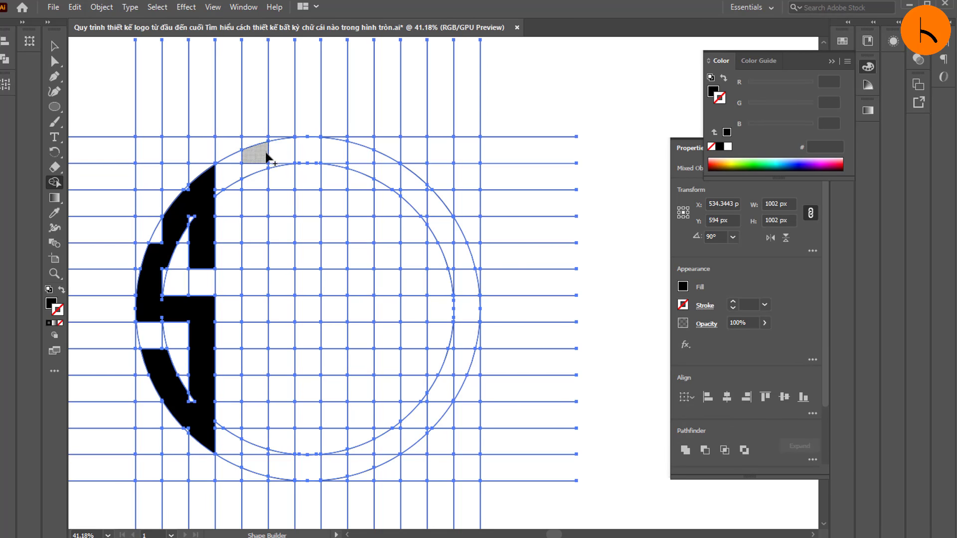
Step: Merge cells into three full-height vertical bars in the circle's middle and join them along the top arc into a black letter M
left_click_drag(255, 152, 259, 466)
left_click_drag(310, 152, 315, 464)
left_click_drag(349, 150, 367, 421)
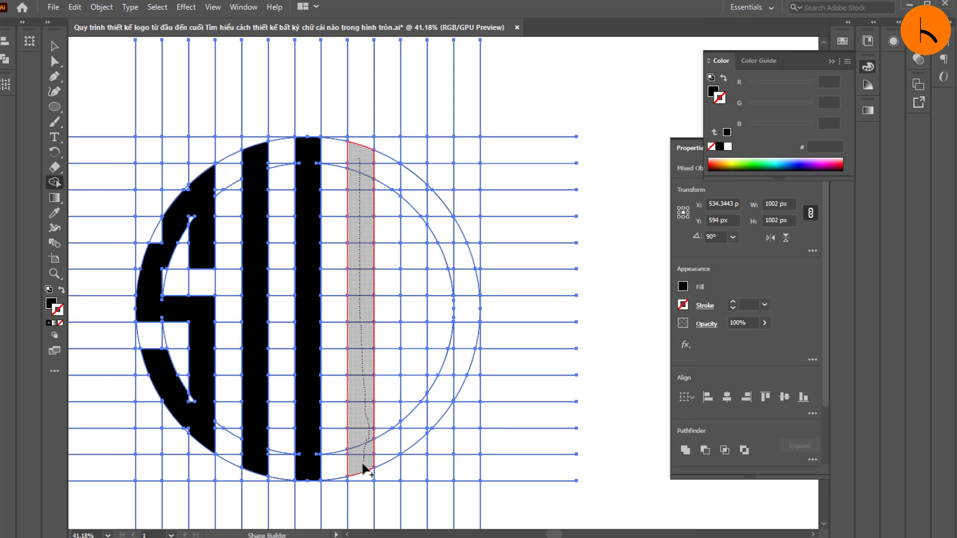
left_click_drag(364, 467, 365, 468)
mouse_move(322, 150)
left_mouse_down()
mouse_move(368, 164)
mouse_move(251, 155)
left_mouse_up()
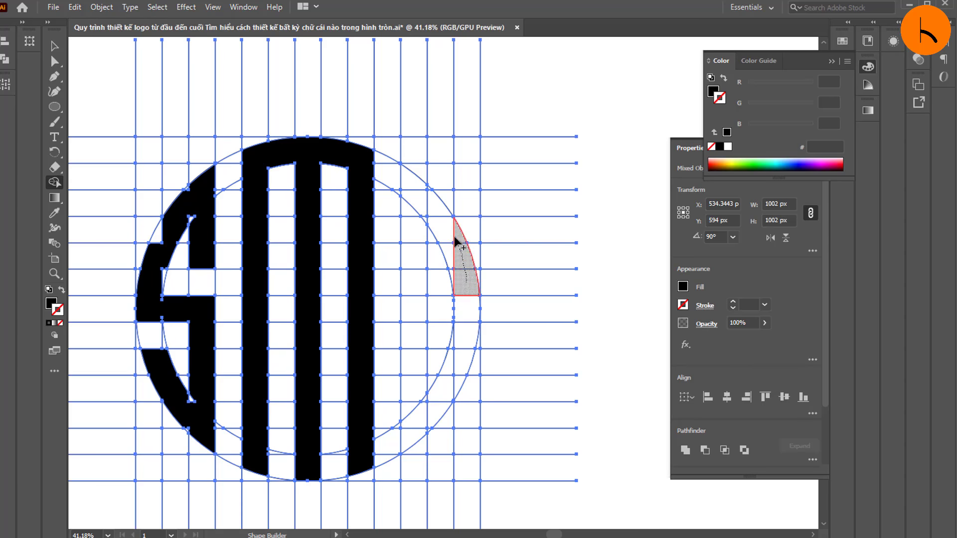
left_click_drag(455, 239, 424, 193)
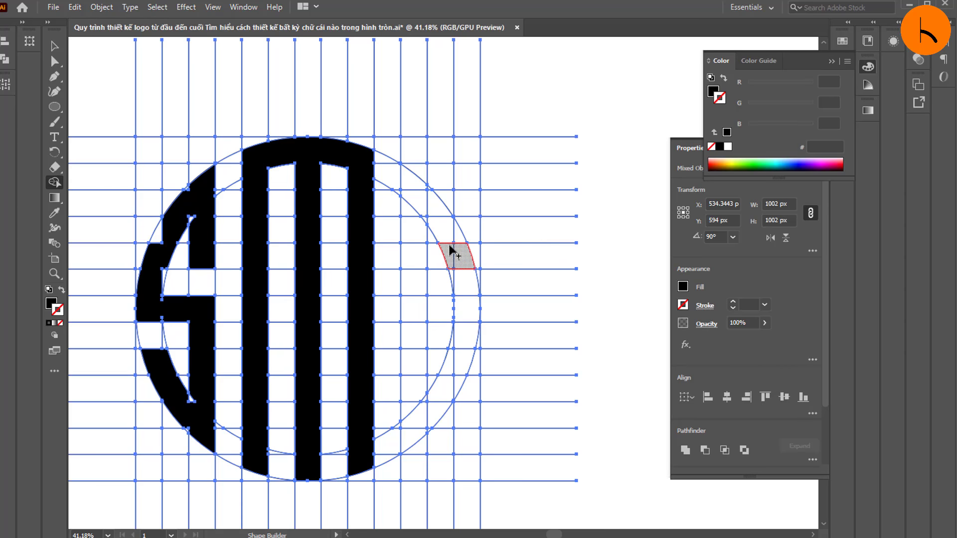
mouse_move(450, 245)
left_mouse_down()
mouse_move(421, 195)
mouse_move(408, 326)
left_mouse_up()
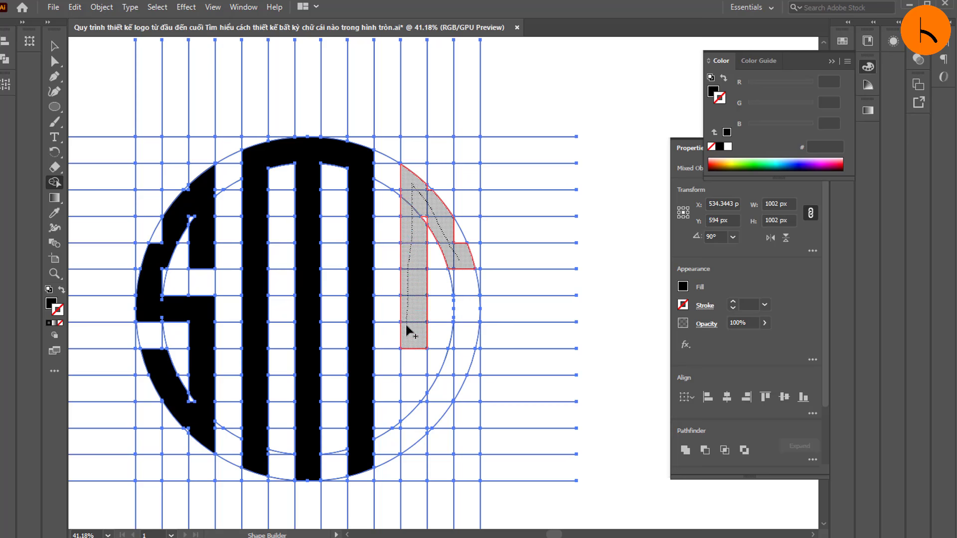
key("ctrl+z")
Step: Merge cells into a black letter S in the circle's right segment and fill its leftover corner cells to follow the outer arc
left_click_drag(454, 257, 410, 182)
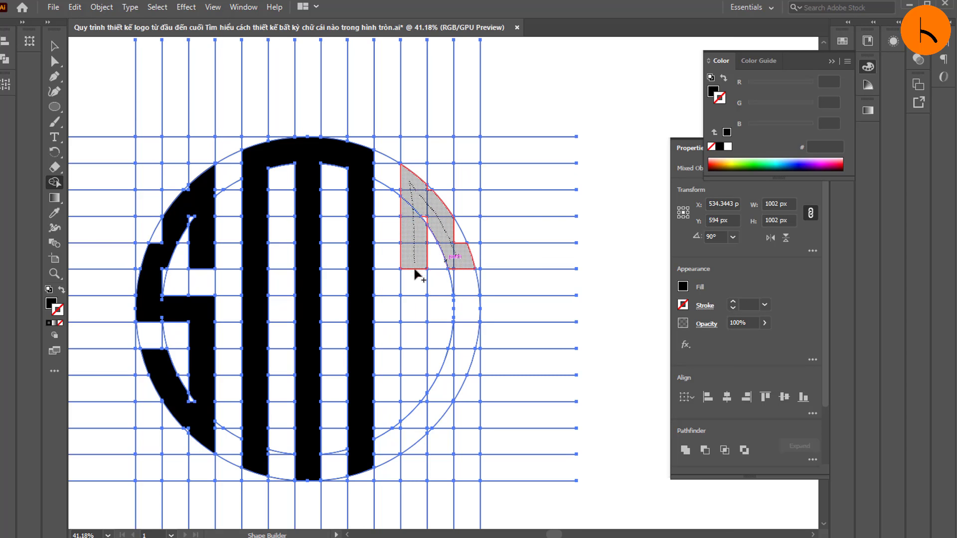
mouse_move(468, 311)
left_mouse_down()
mouse_move(442, 401)
mouse_move(416, 434)
mouse_move(412, 371)
left_mouse_up()
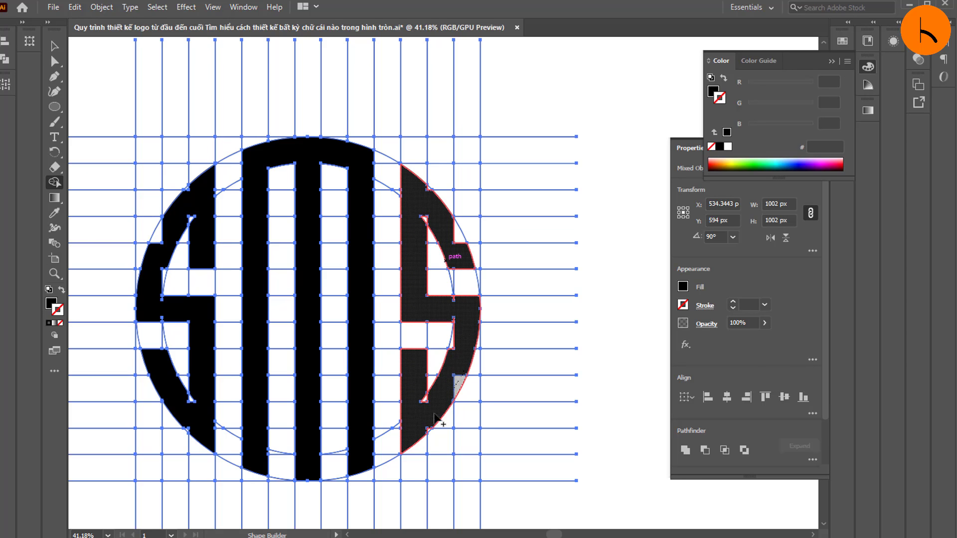
mouse_move(432, 425)
left_mouse_down()
mouse_move(421, 445)
mouse_move(429, 430)
left_mouse_up()
key("ctrl+z")
left_click_drag(416, 395, 427, 398)
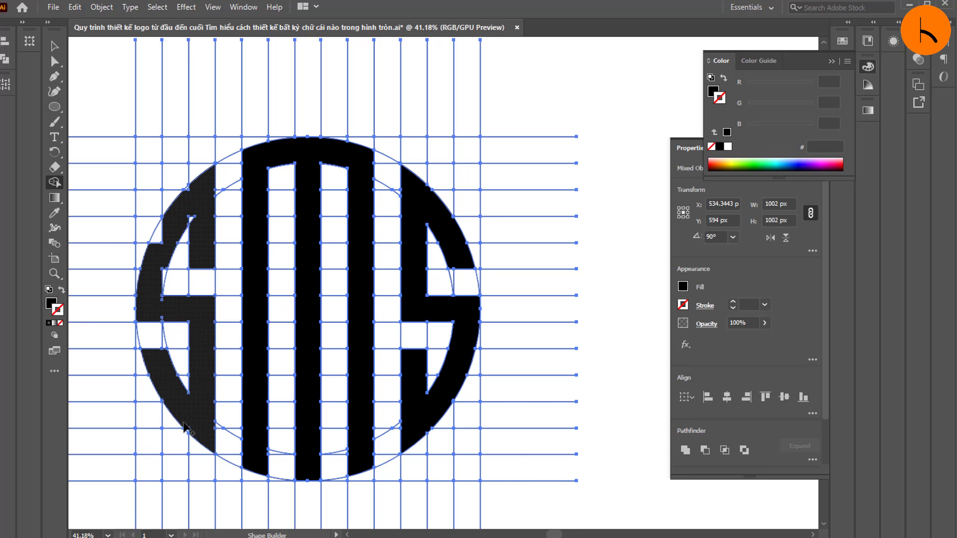
Step: Merge the leftover corner cells into the left S so its upper edge follows the outer circle smoothly
left_click_drag(158, 280, 165, 271)
mouse_move(170, 218)
left_mouse_down()
mouse_move(157, 233)
mouse_move(196, 218)
mouse_move(202, 283)
left_mouse_up()
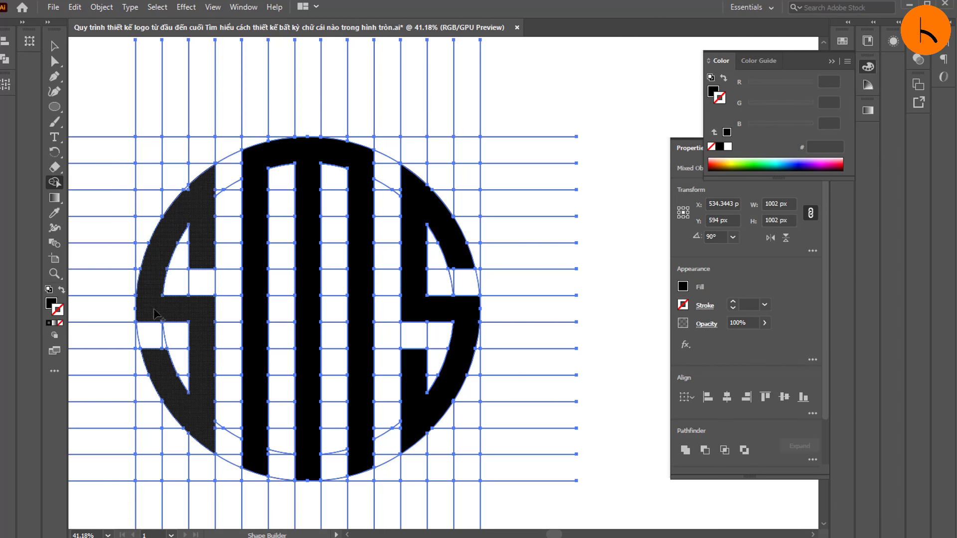
left_click_drag(199, 191, 190, 191)
Step: Locate the paths of the left S, central M and right S in the layer list, expanding the group that holds the right S
key("v")
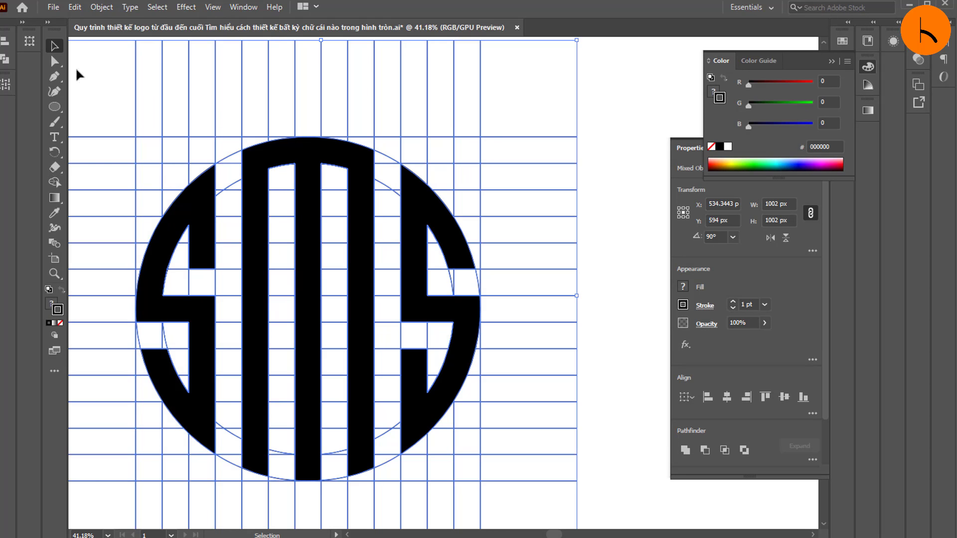
left_click(77, 70)
left_click(207, 198)
left_click(832, 61)
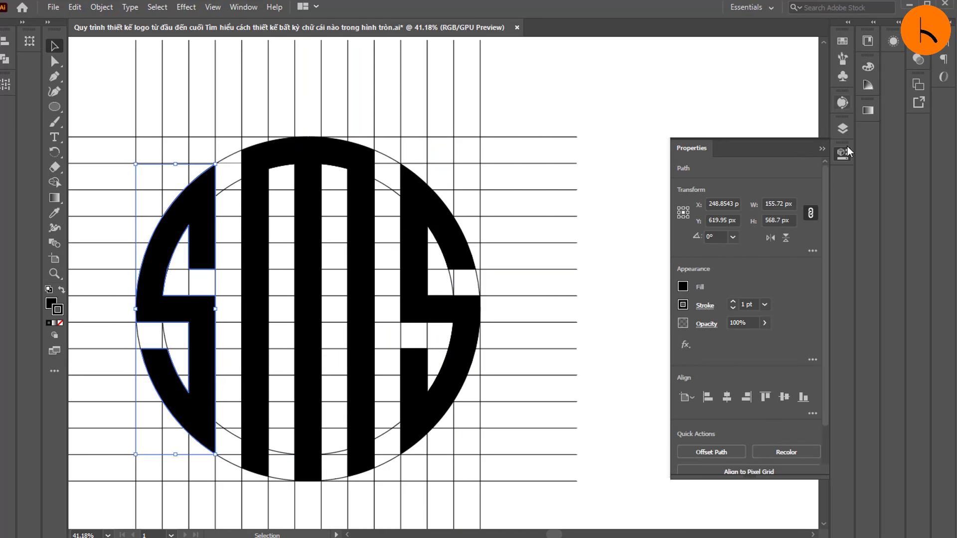
left_click(842, 128)
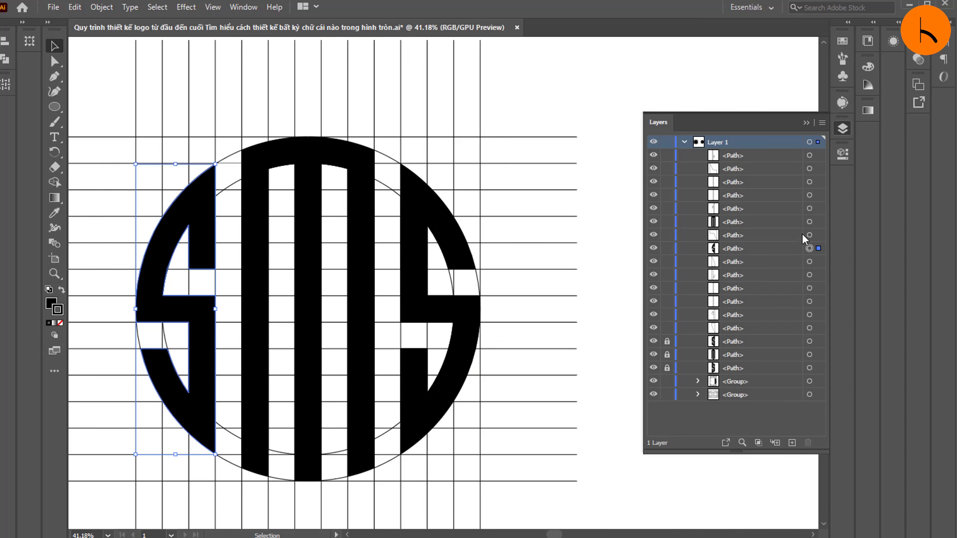
left_click(809, 222, "shift")
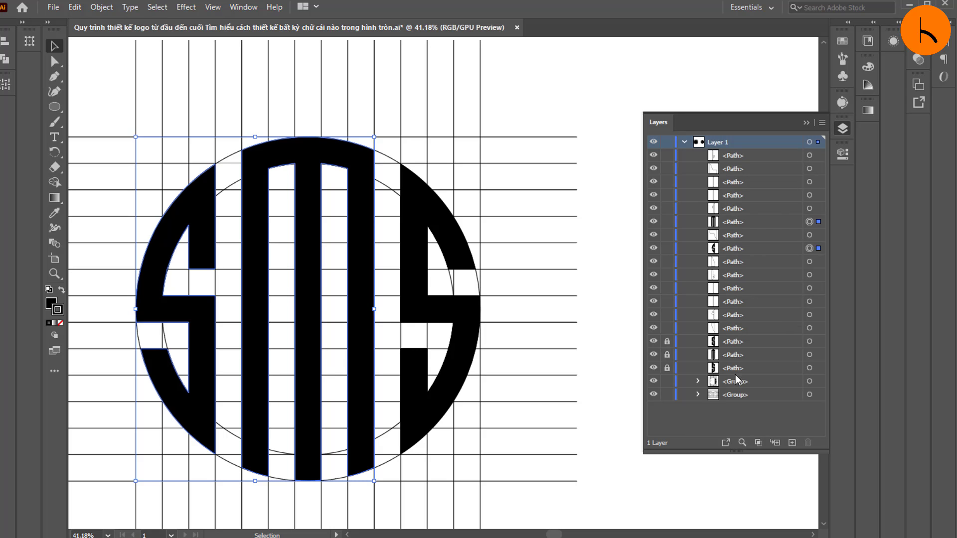
left_click(417, 242)
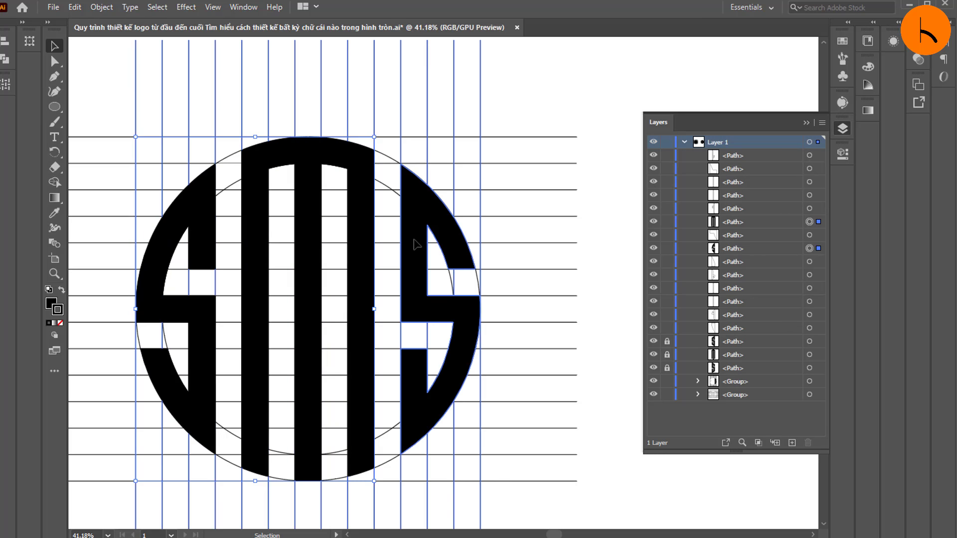
left_click(697, 381)
scroll(795, 377, "down", 3)
left_click(801, 341)
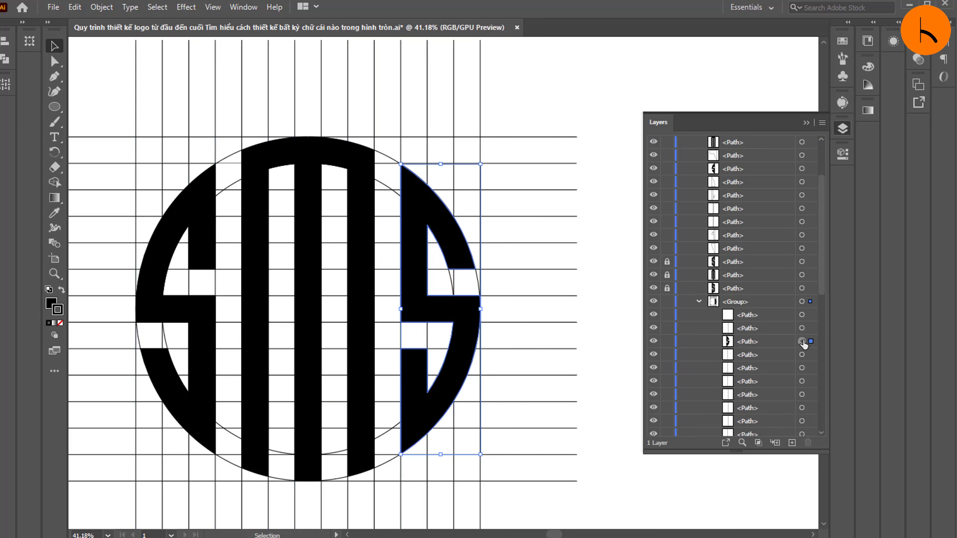
Step: Try to group the left S, the central M and the right S of the circular logo
scroll(800, 294, "up", 3)
left_click(801, 249, "shift")
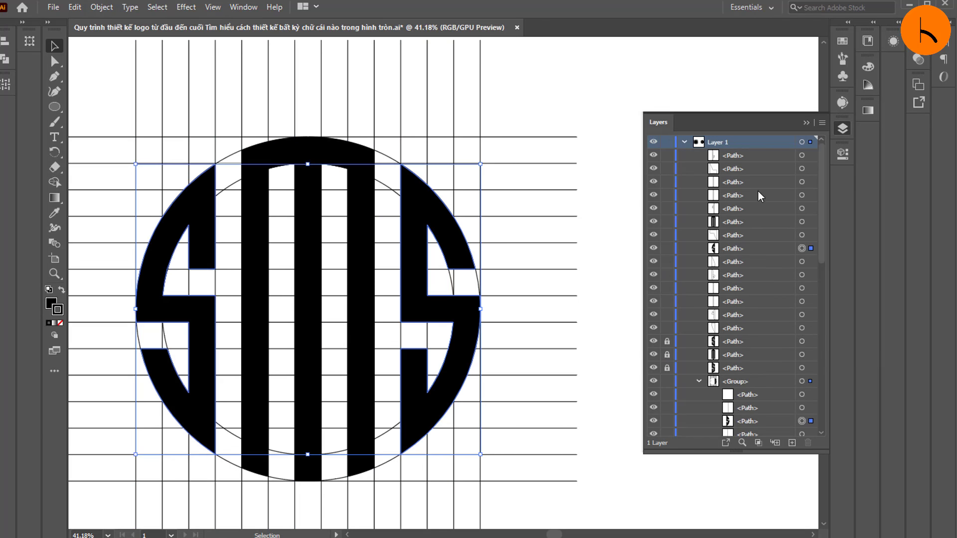
left_click(801, 222, "shift")
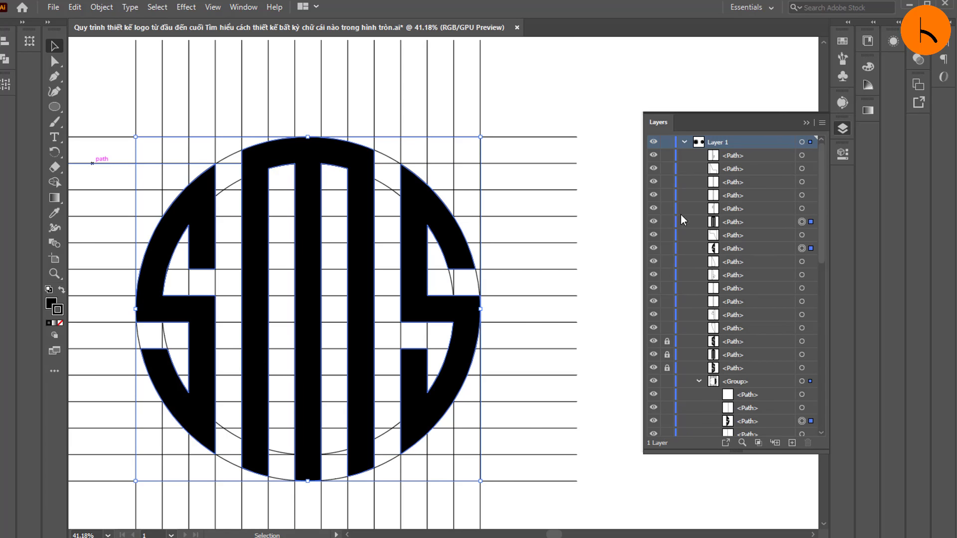
key("ctrl+g")
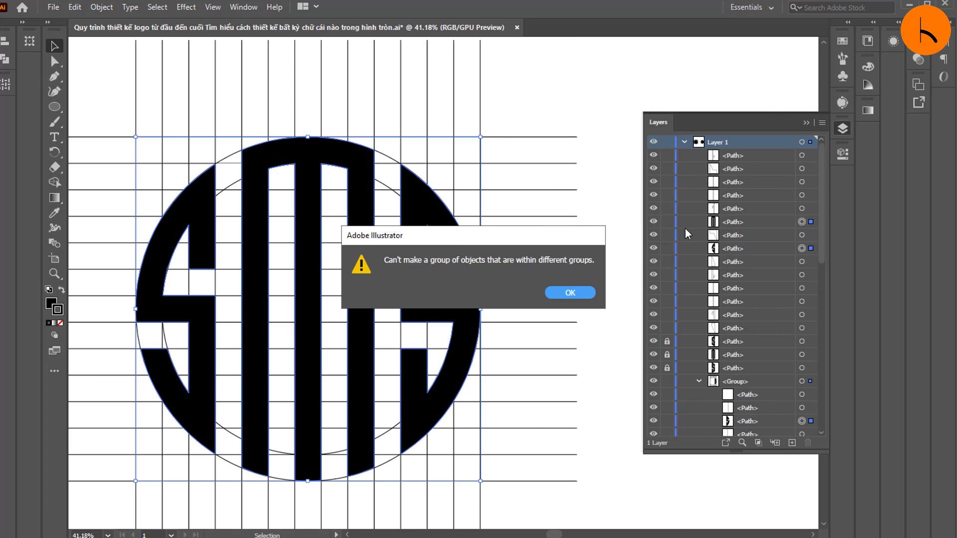
left_click(590, 292)
Step: Lock the paths of the central M, the left S and the right S of the circular logo
left_click(667, 222)
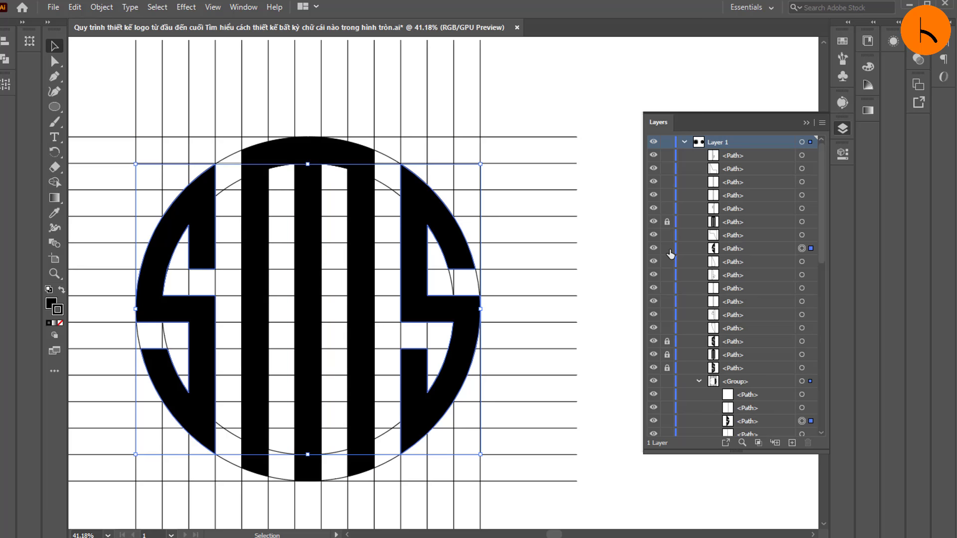
left_click(667, 249)
scroll(683, 280, "down", 2)
left_click(667, 344)
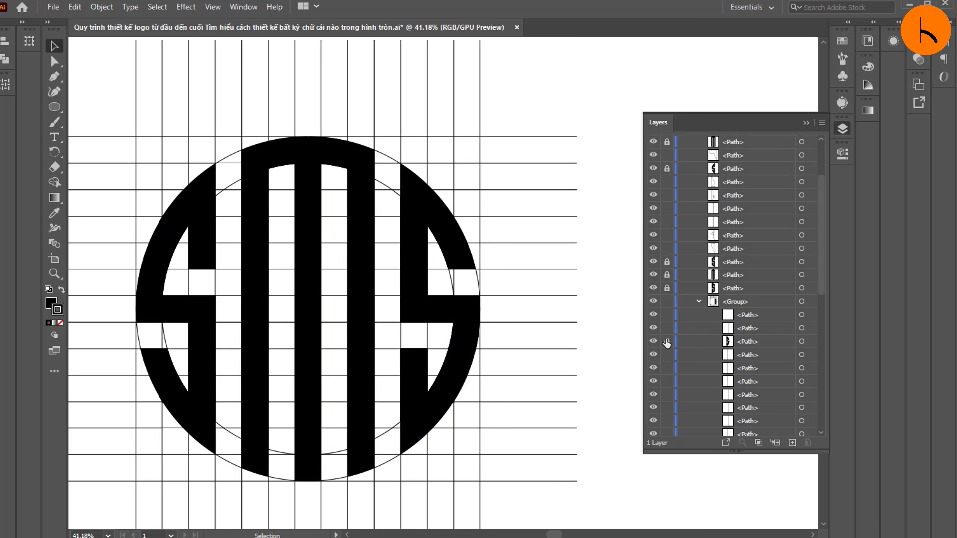
Step: Move the locked right S path out of the grid group and delete all unlocked grid lines and leftover cells around the circular logo
key("ctrl+a")
left_click(166, 94)
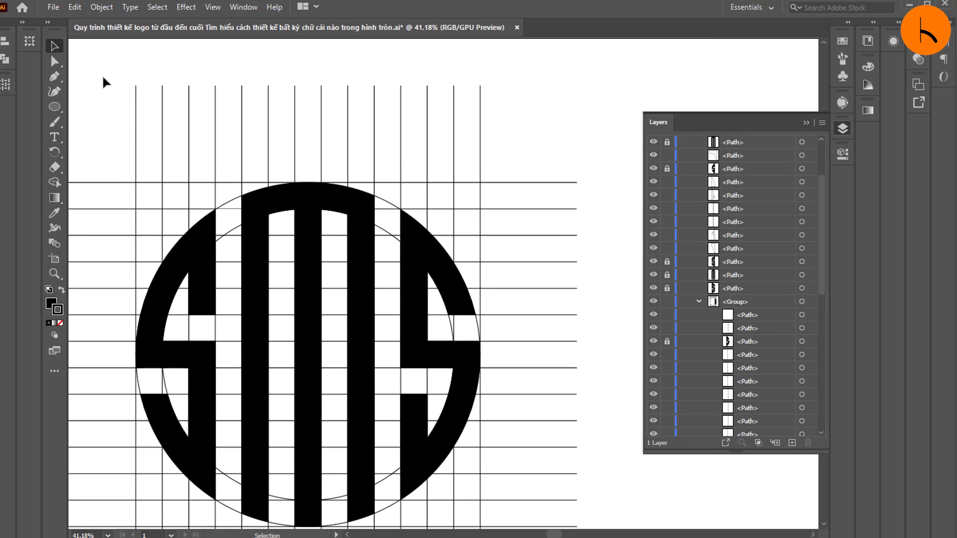
scroll(94, 90, "down", 3)
left_click_drag(91, 71, 587, 471)
left_click_drag(587, 471, 579, 463)
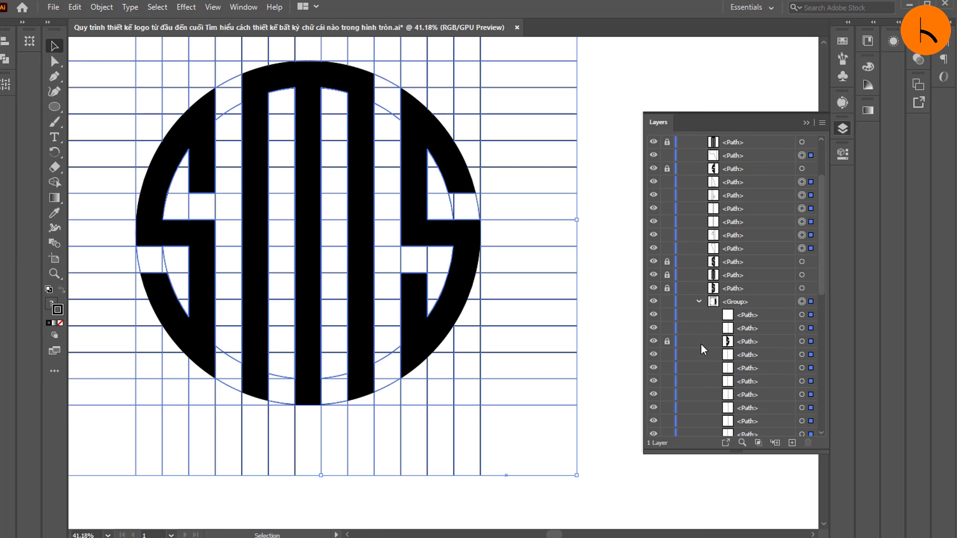
left_click_drag(747, 382, 746, 338)
scroll(754, 256, "up", 2)
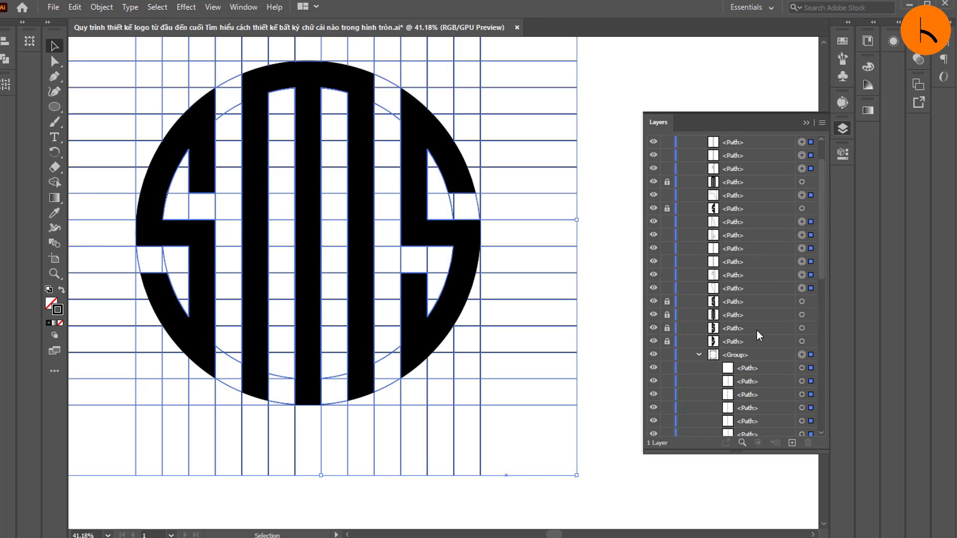
key("Delete")
Step: Close the layer list and view the circular and hexagonal SMS logos side by side on the artboard
scroll(395, 224, "up", 1)
left_click(55, 273)
left_click_drag(311, 251, 199, 257)
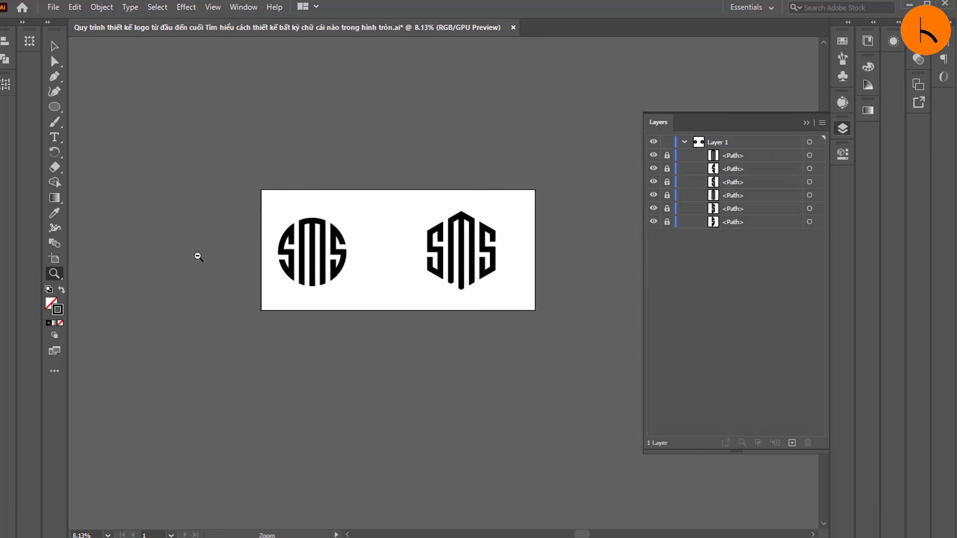
left_click_drag(415, 267, 544, 276)
left_click(813, 121)
key("v")
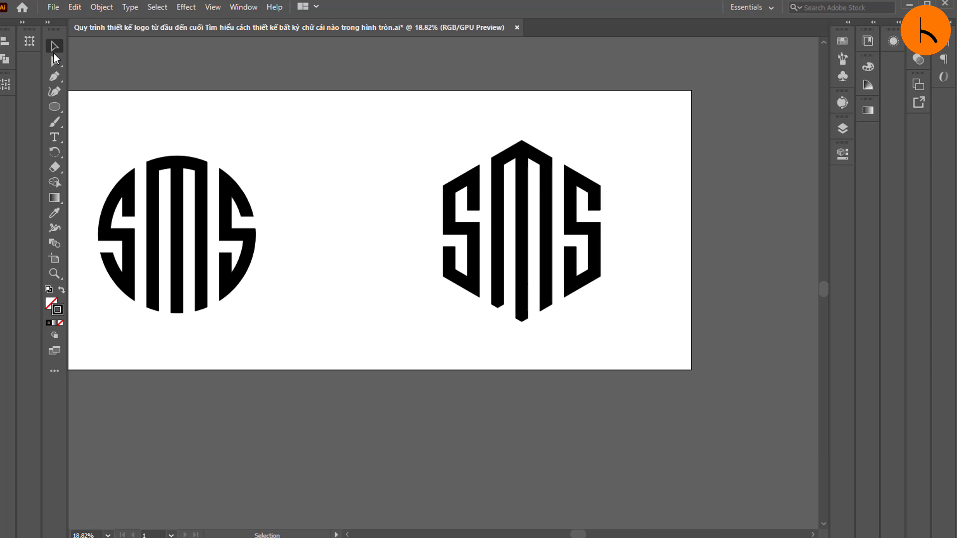